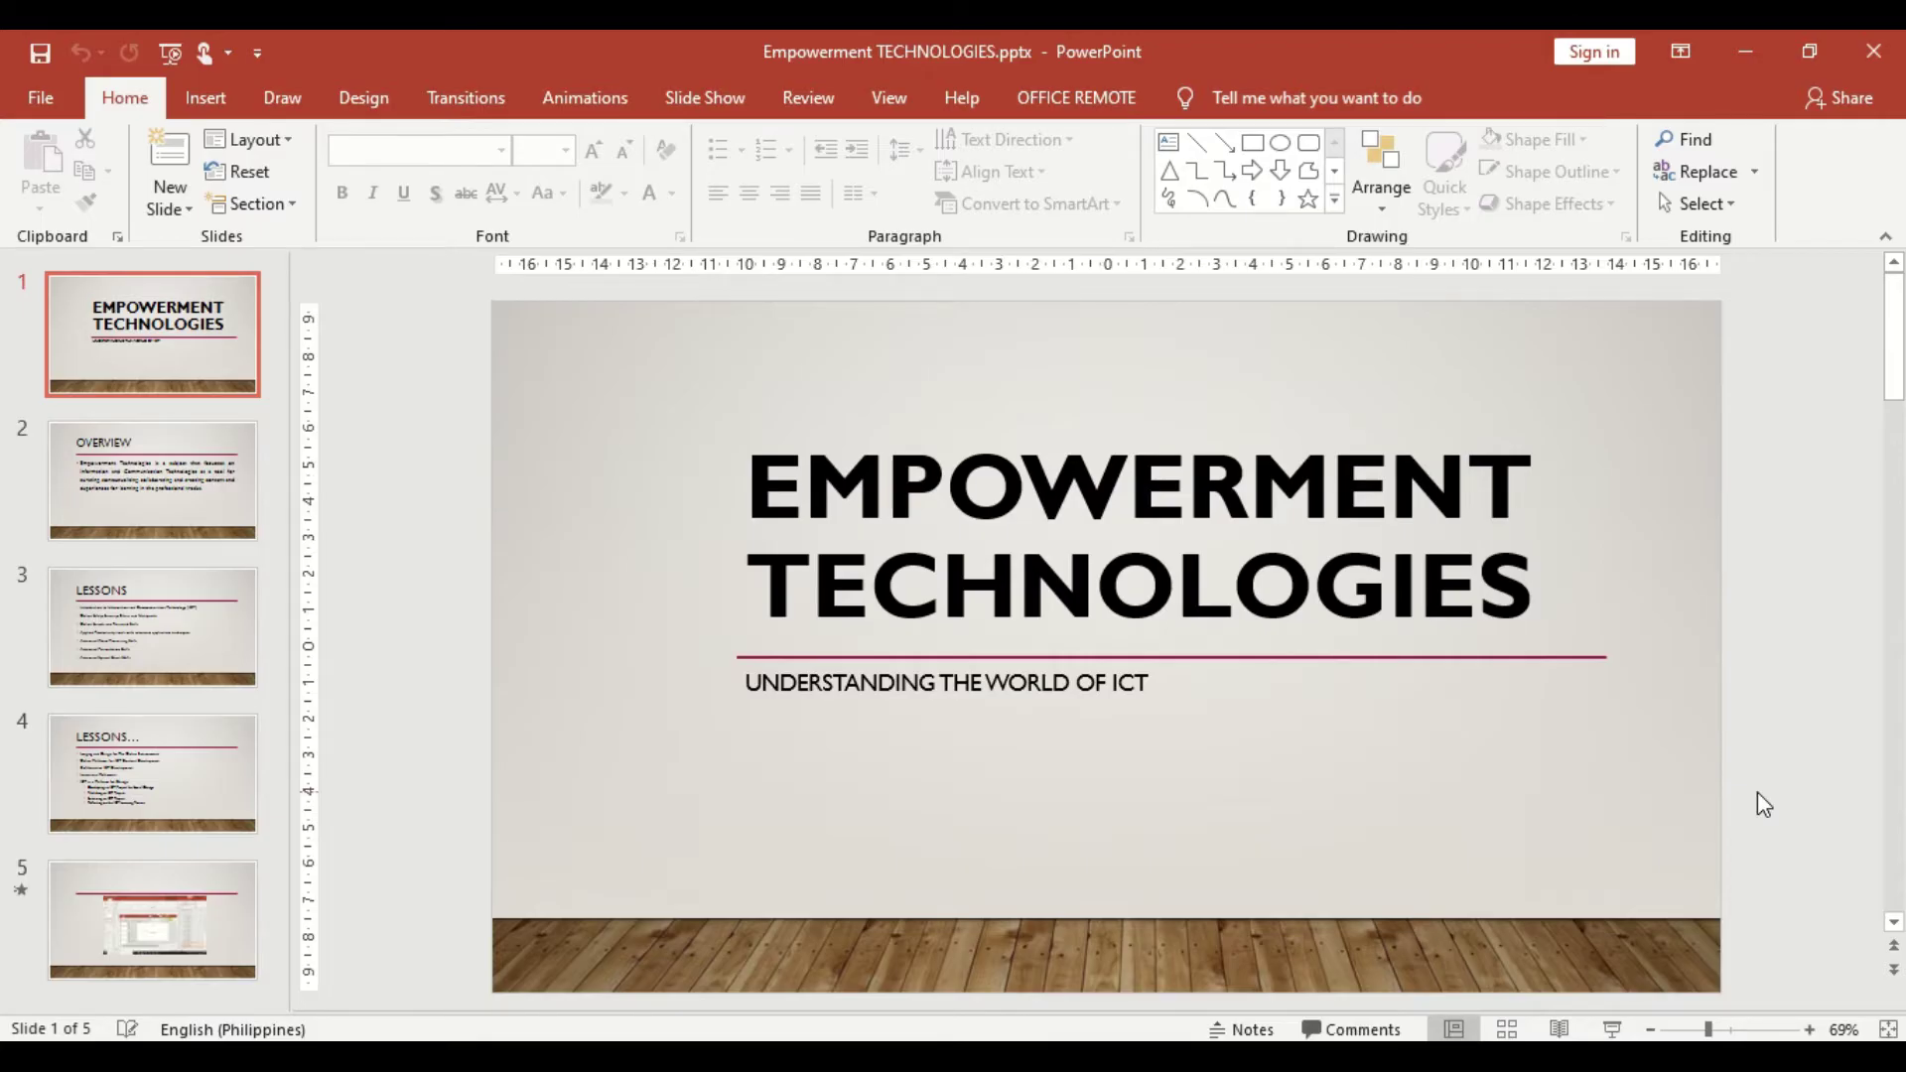
Add a 'NEXT' text box at the title slide's lower right, 36 pt, bold and centred.
left_click(207, 96)
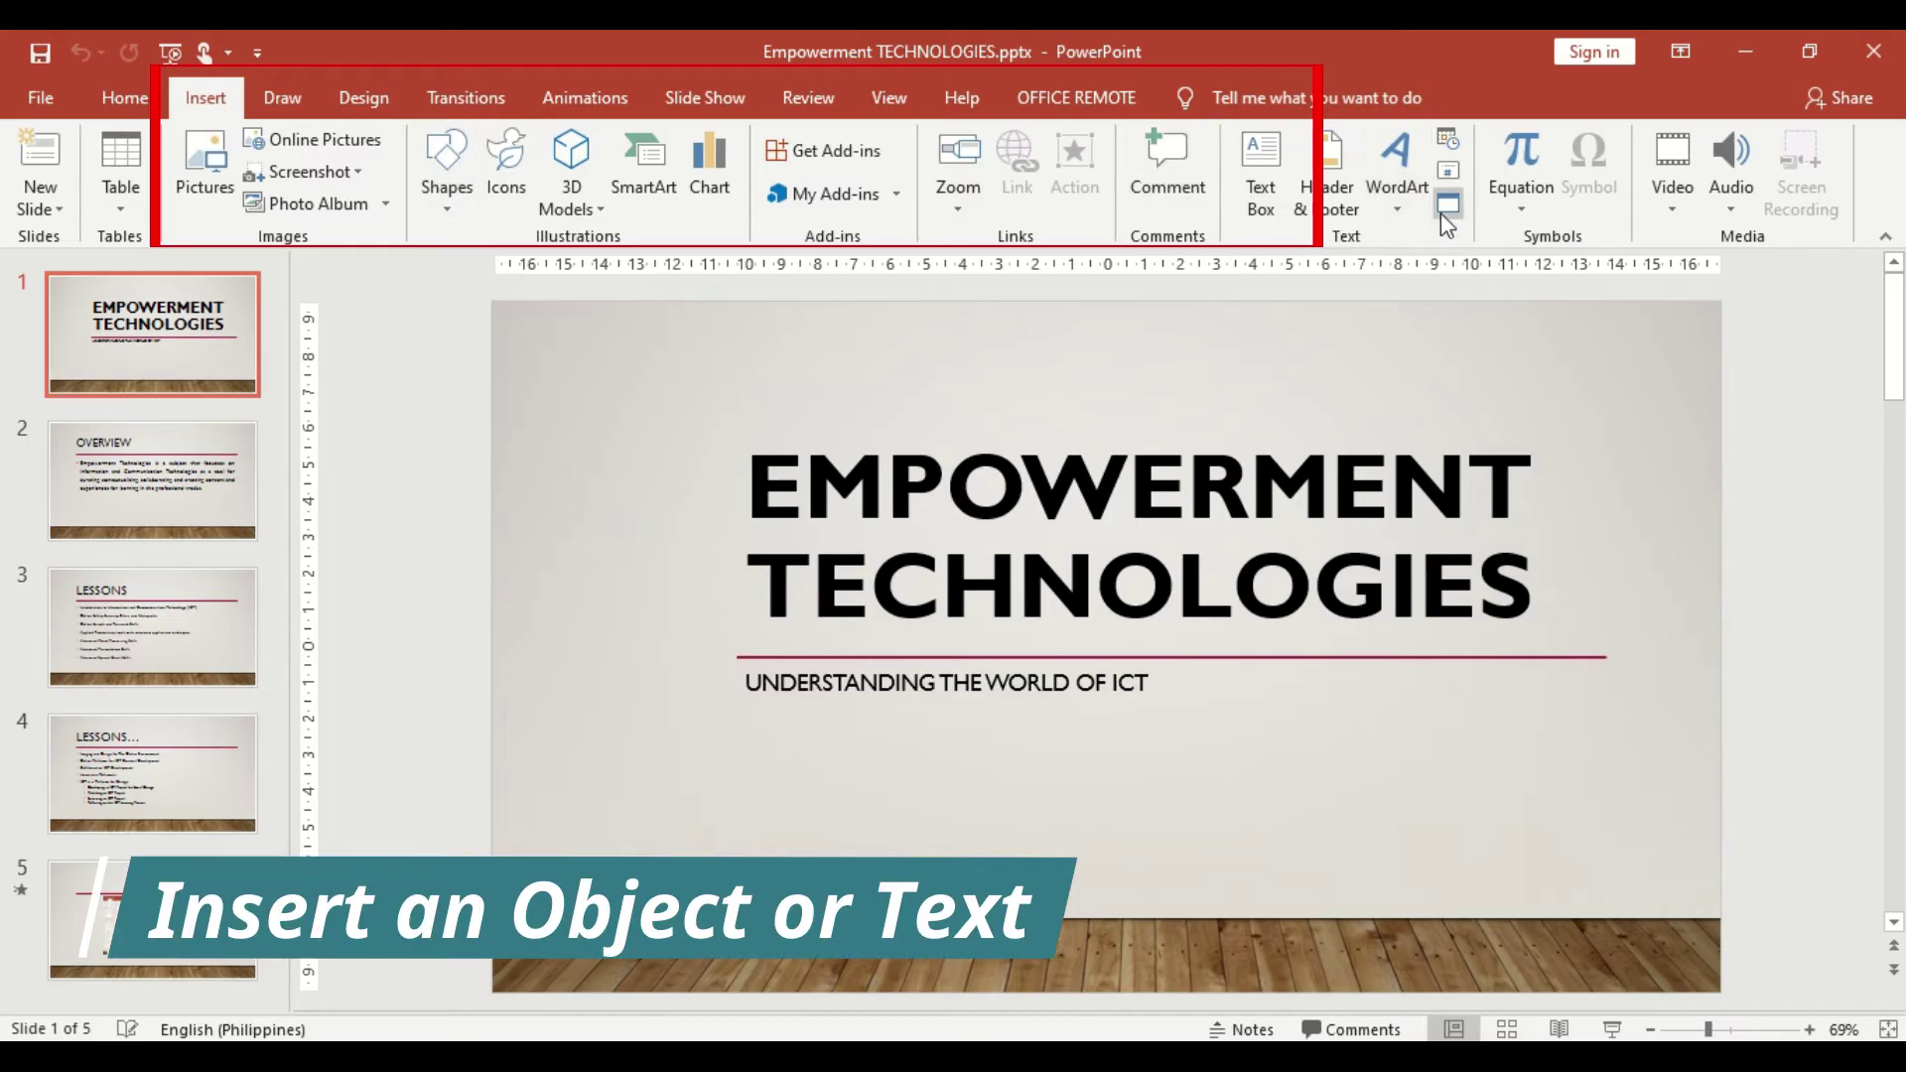
left_click(1268, 184)
mouse_move(1323, 754)
left_mouse_down()
mouse_move(1557, 898)
mouse_move(1629, 873)
left_mouse_up()
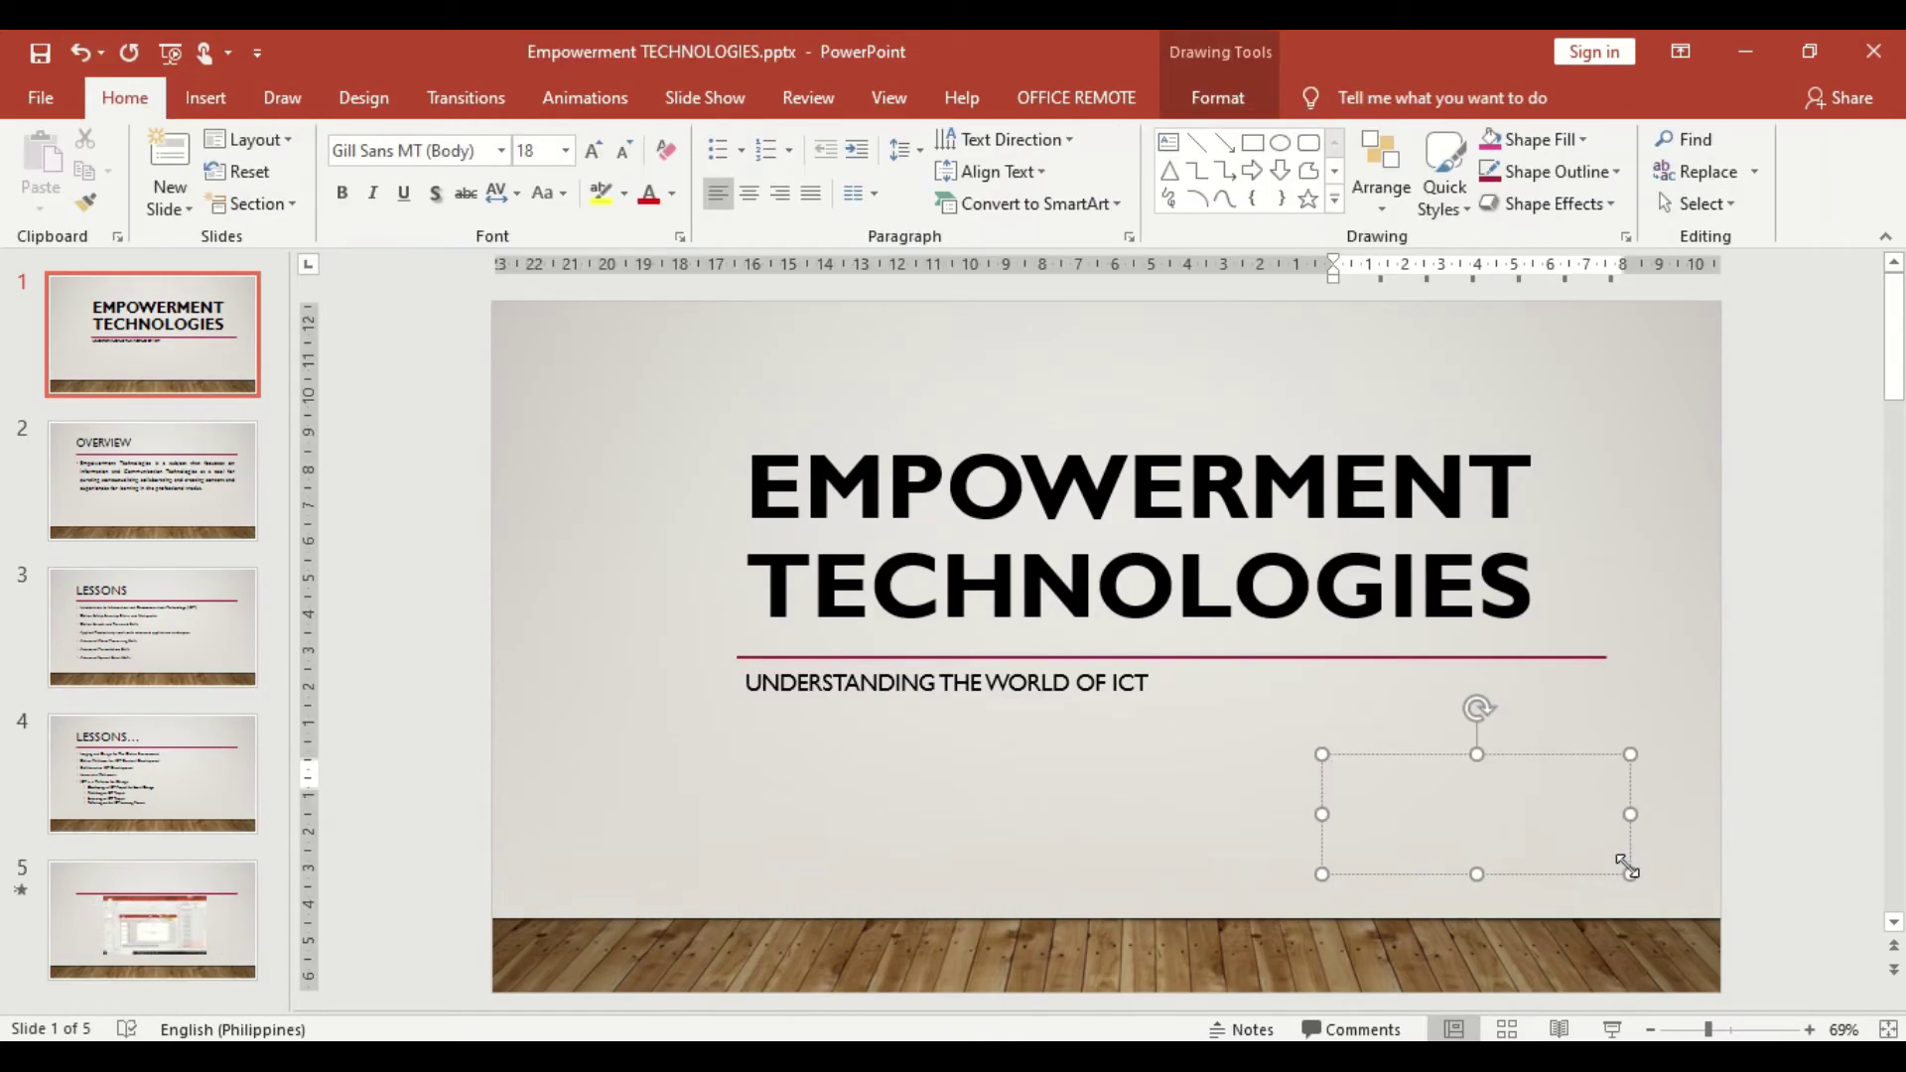
type("NEXT")
key("ctrl+a")
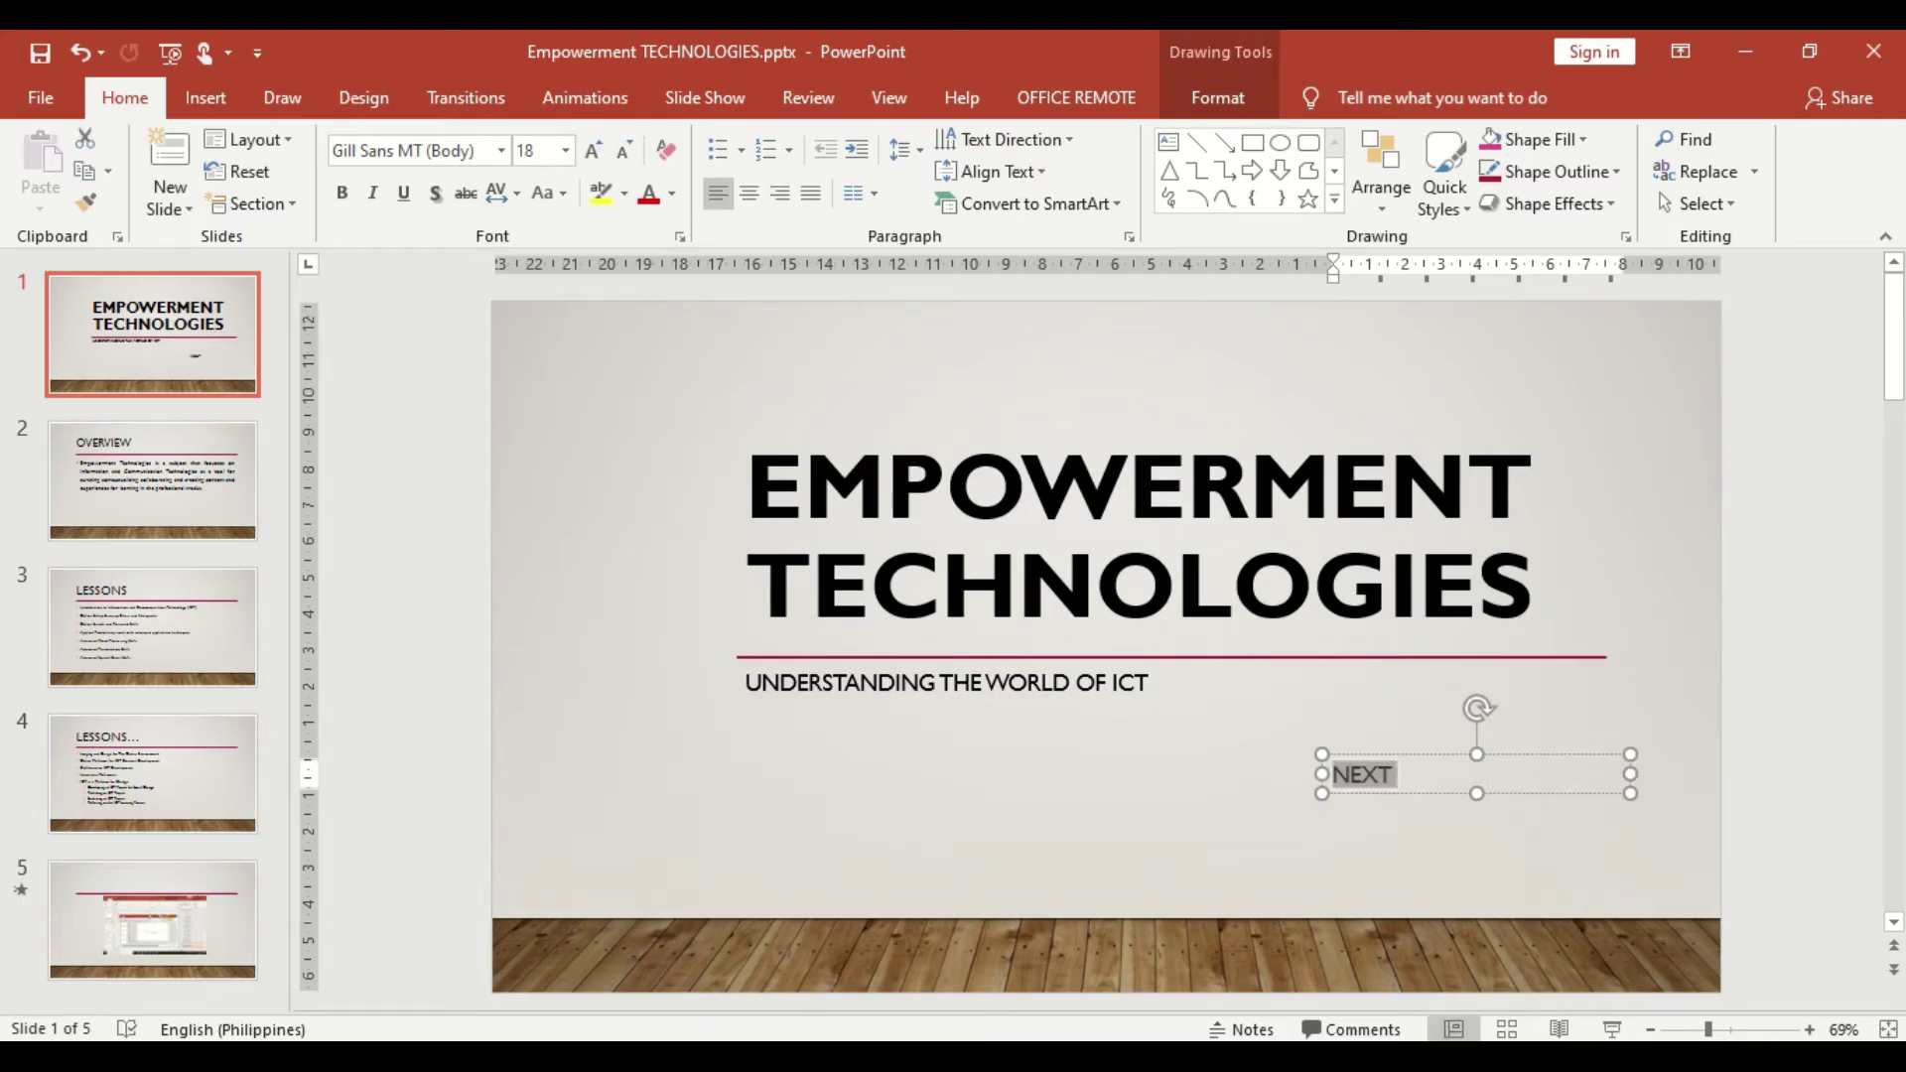
key("ctrl+shift+period")
key("ctrl+shift+period")
key("ctrl+shift+period")
key("ctrl+shift+period")
key("ctrl+shift+period")
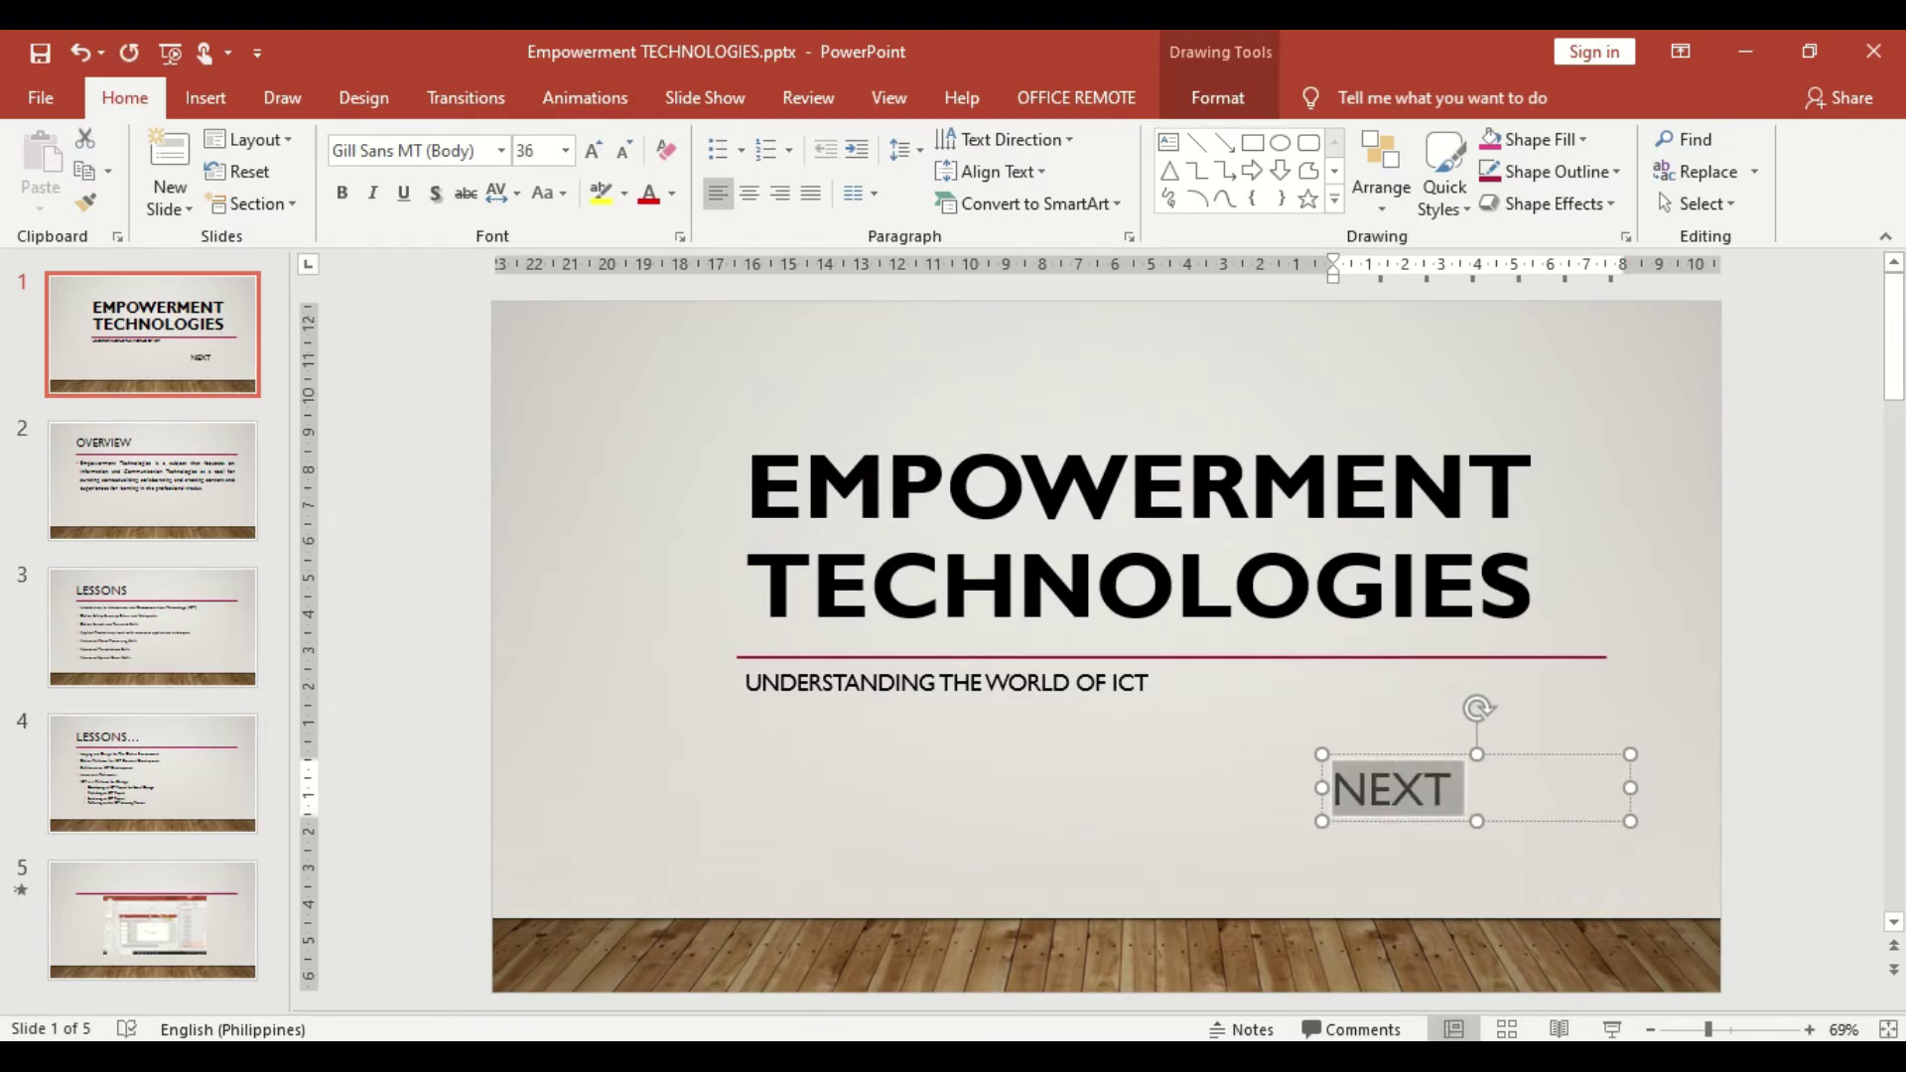
key("ctrl+b")
key("ctrl+e")
left_click_drag(1426, 789, 1465, 844)
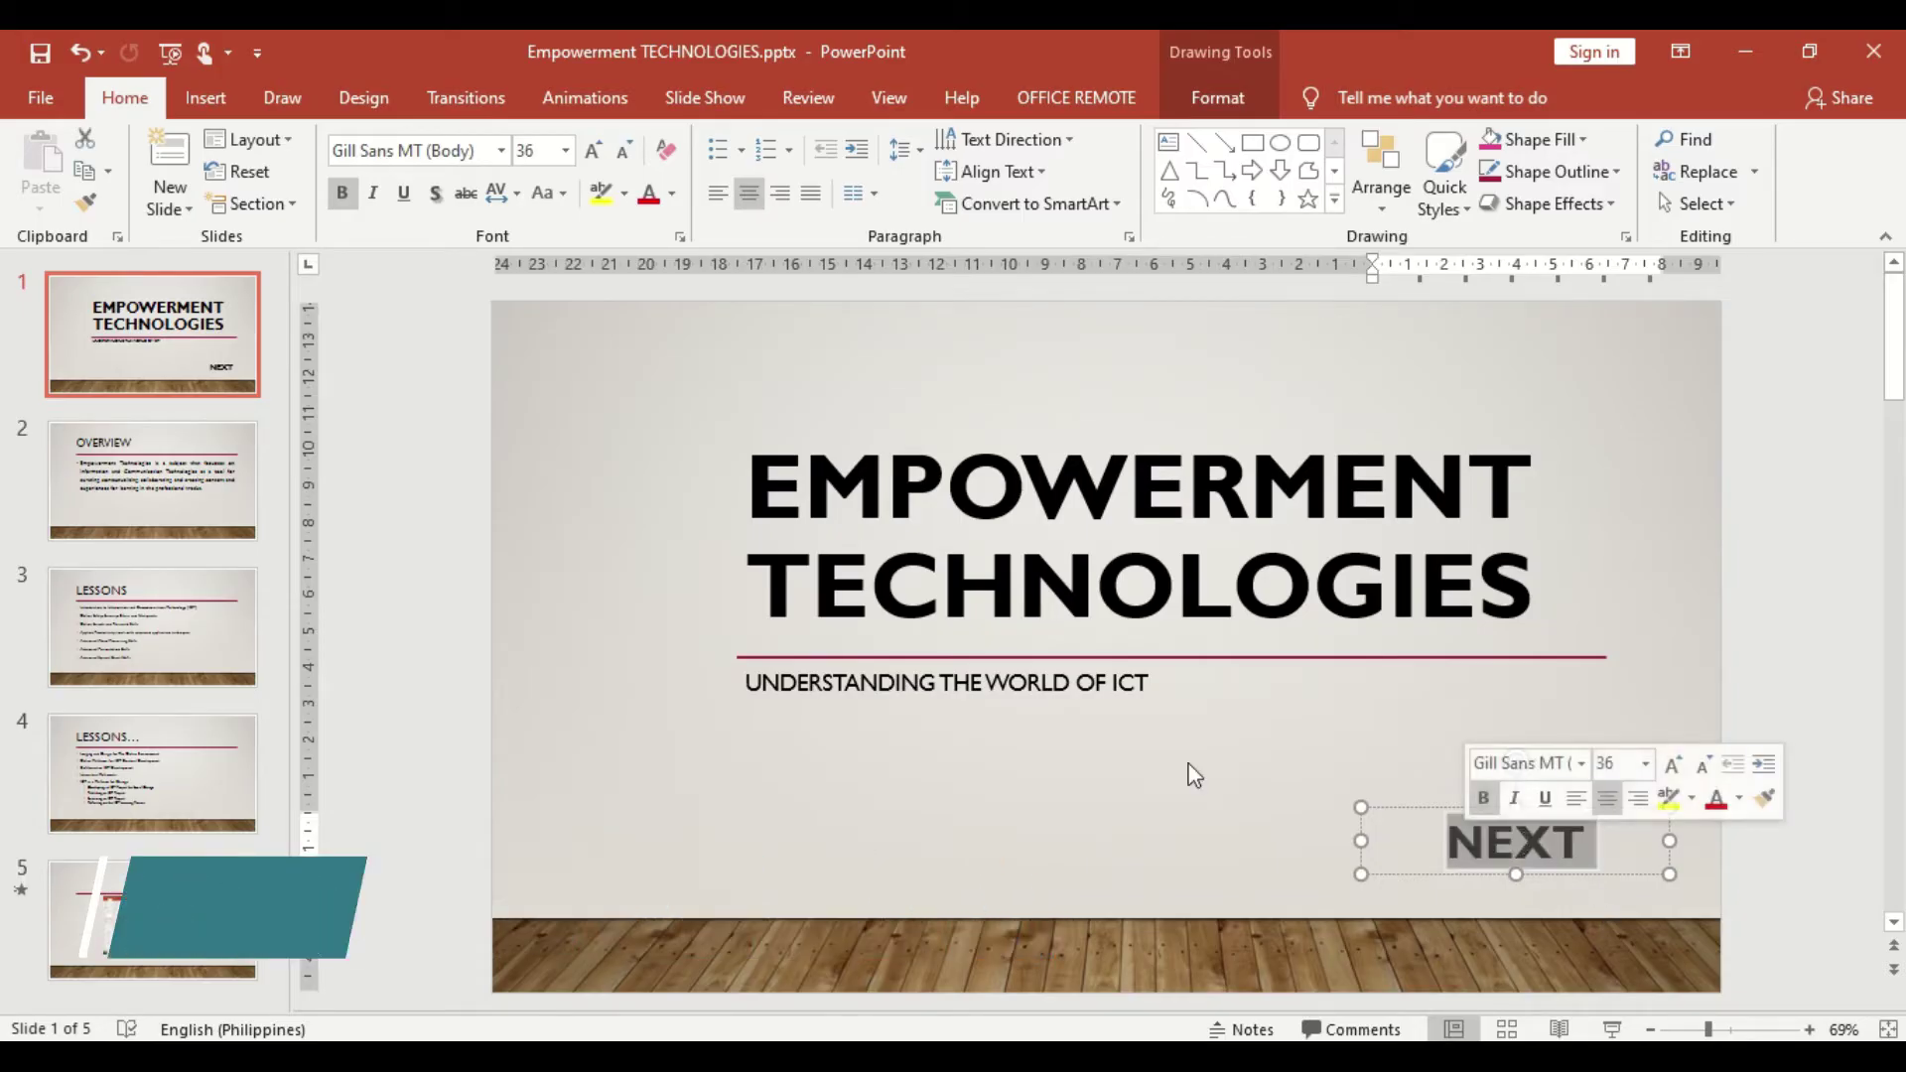
Open Insert Hyperlink for NEXT and browse the New Document and E-mail Address options.
left_click(202, 99)
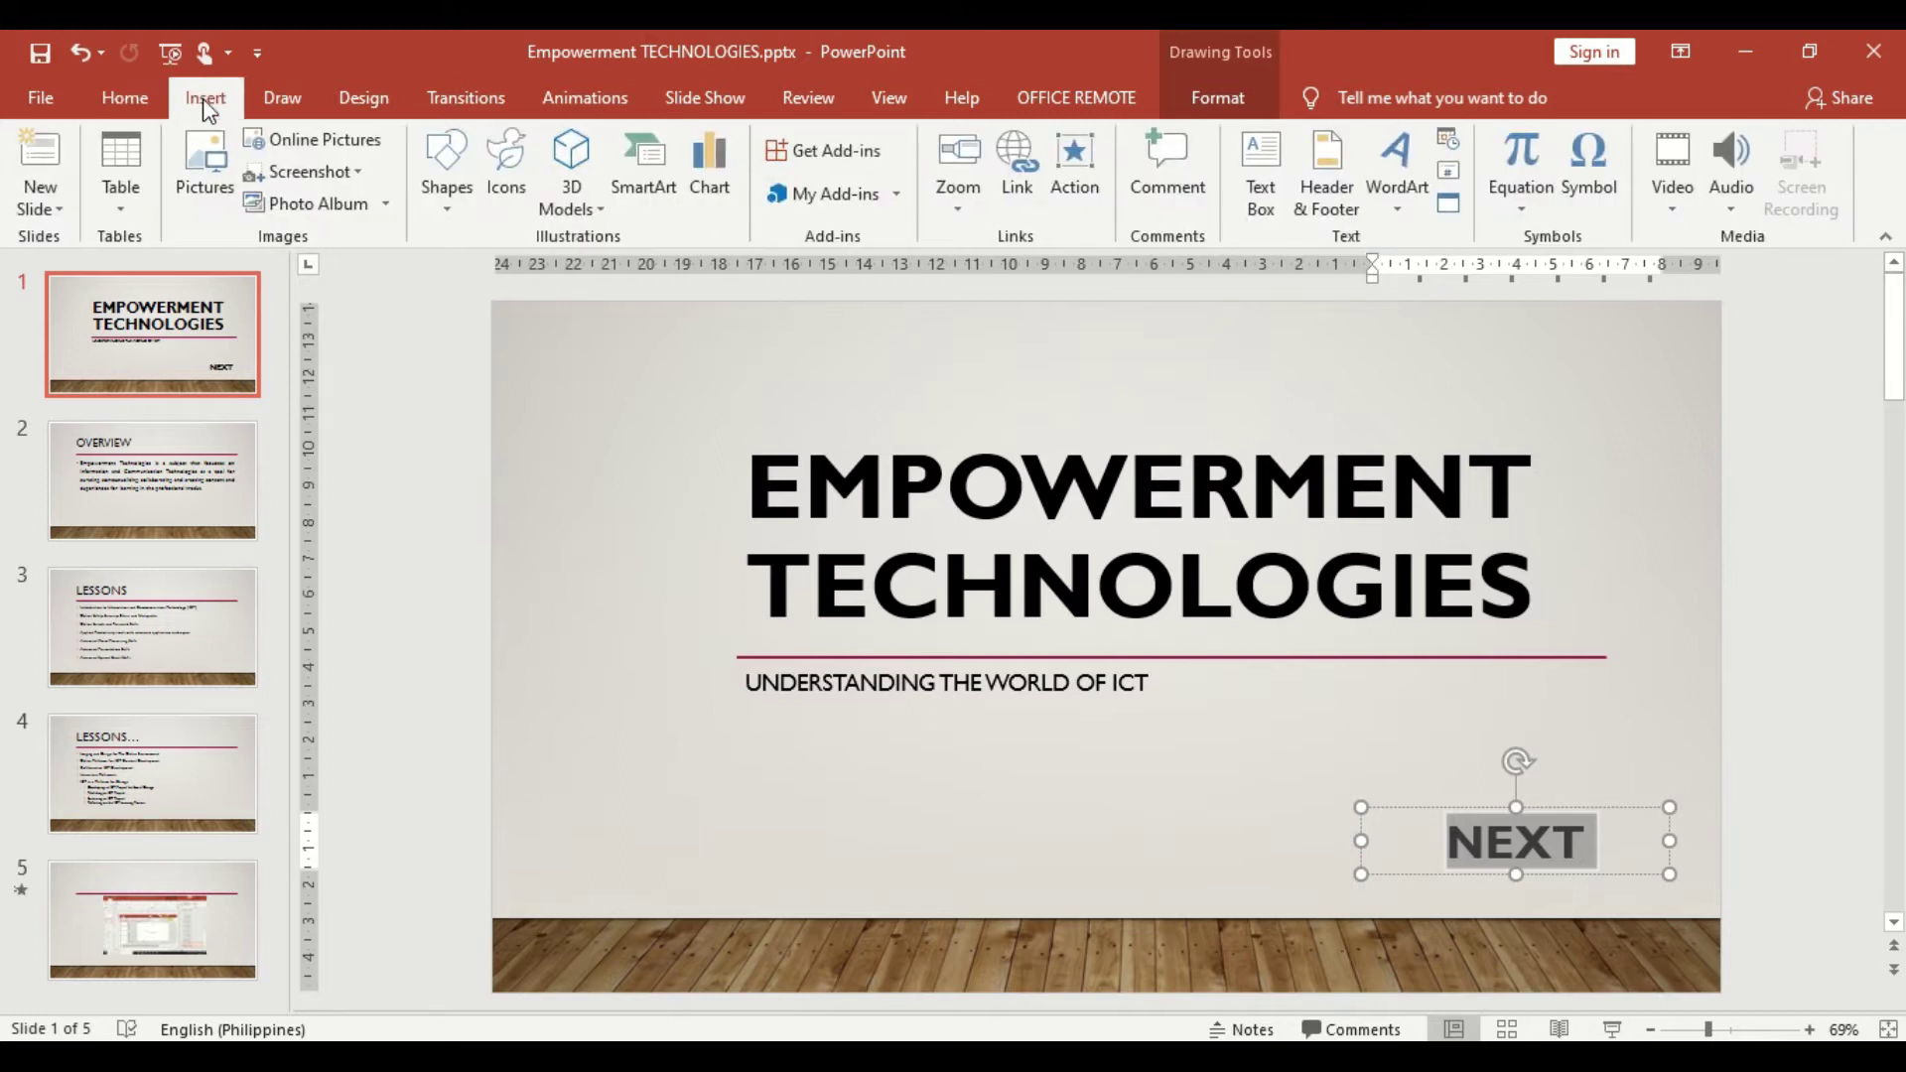
left_click(1019, 206)
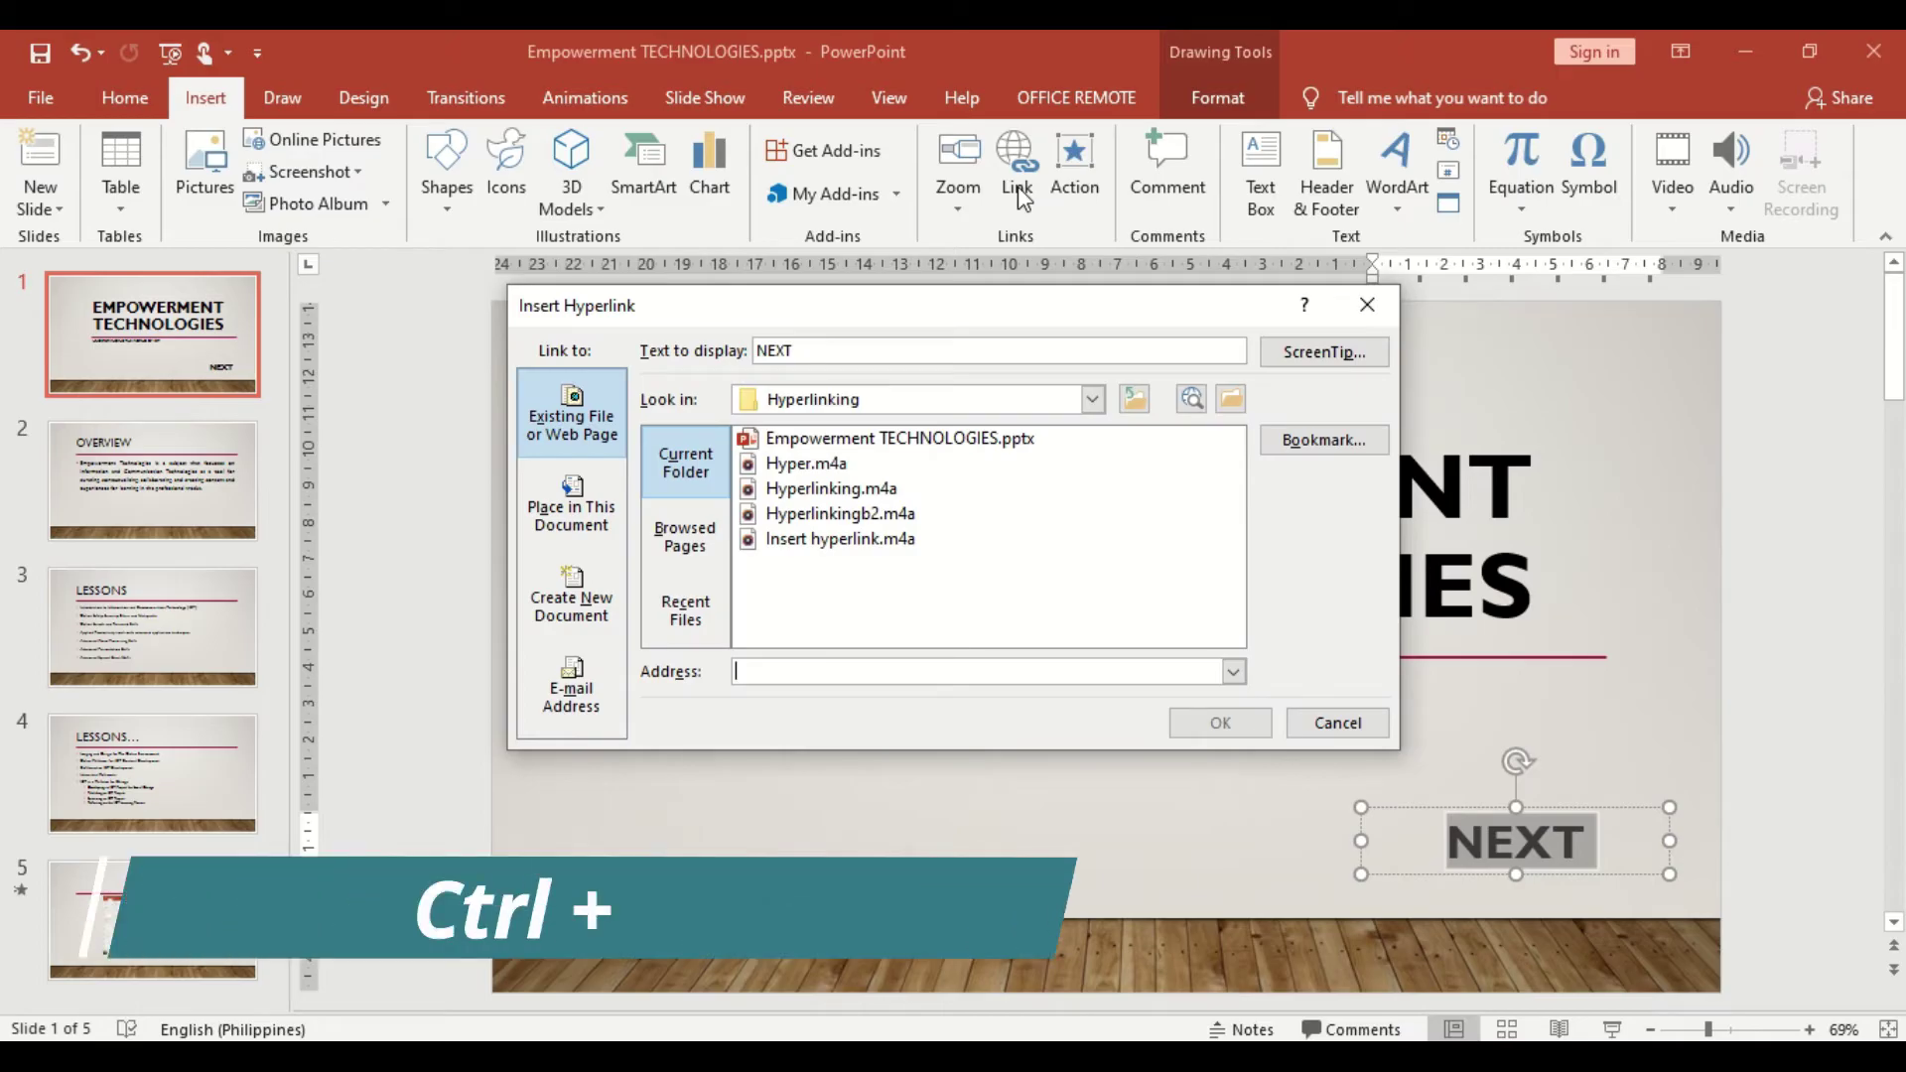
left_click(570, 596)
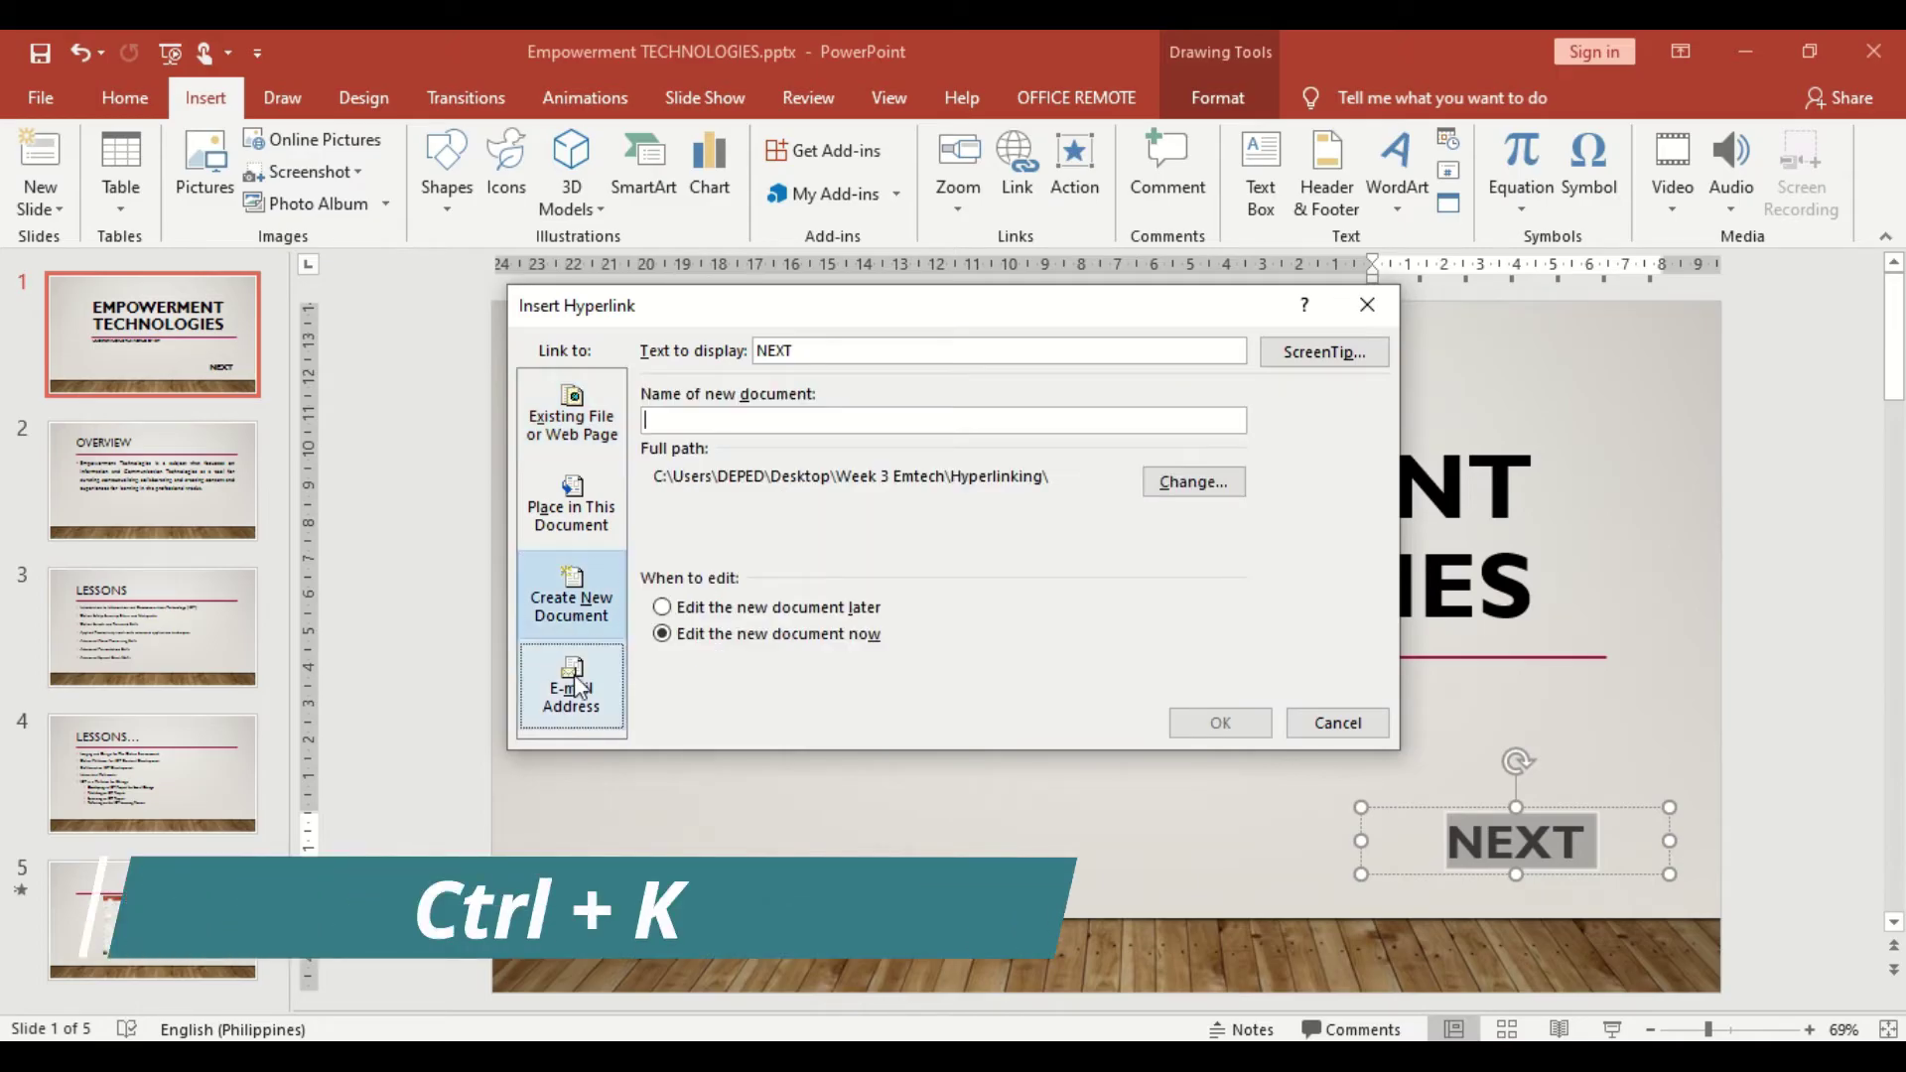
left_click(582, 712)
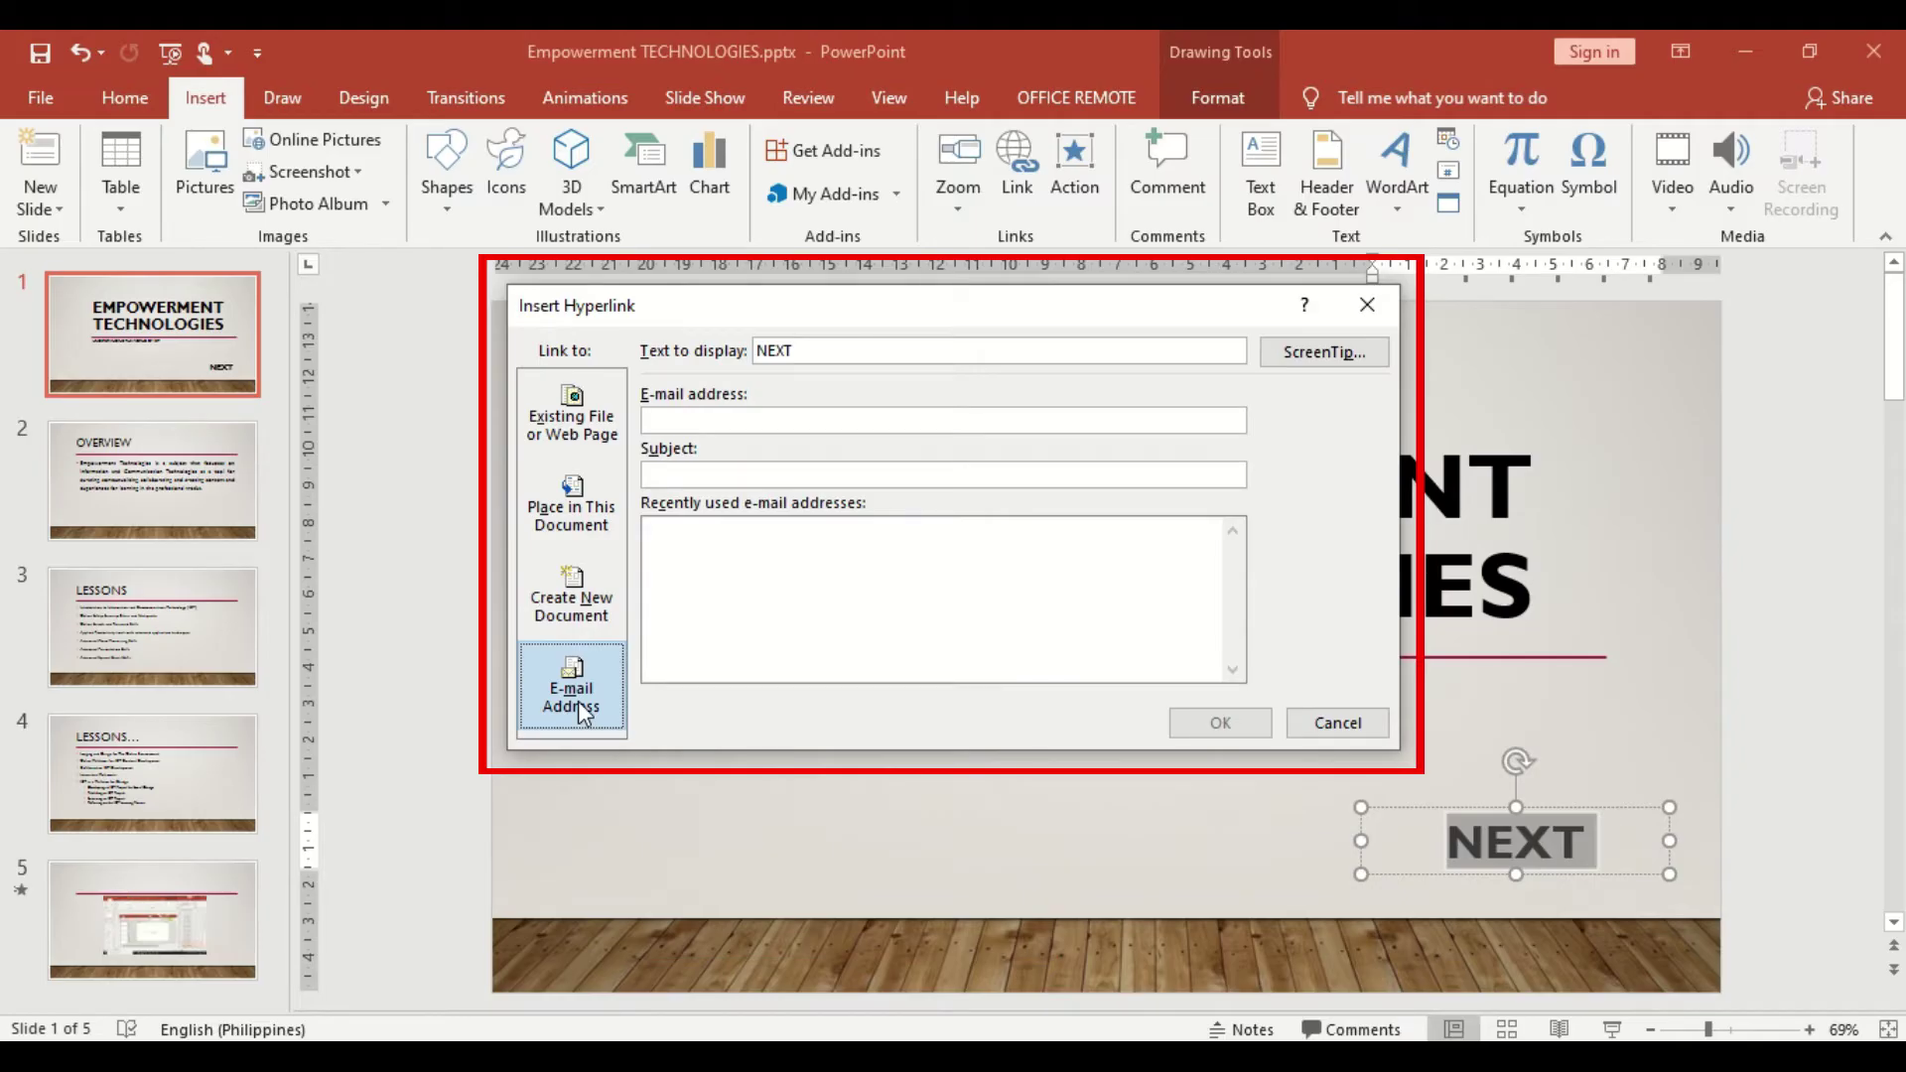
left_click(578, 422)
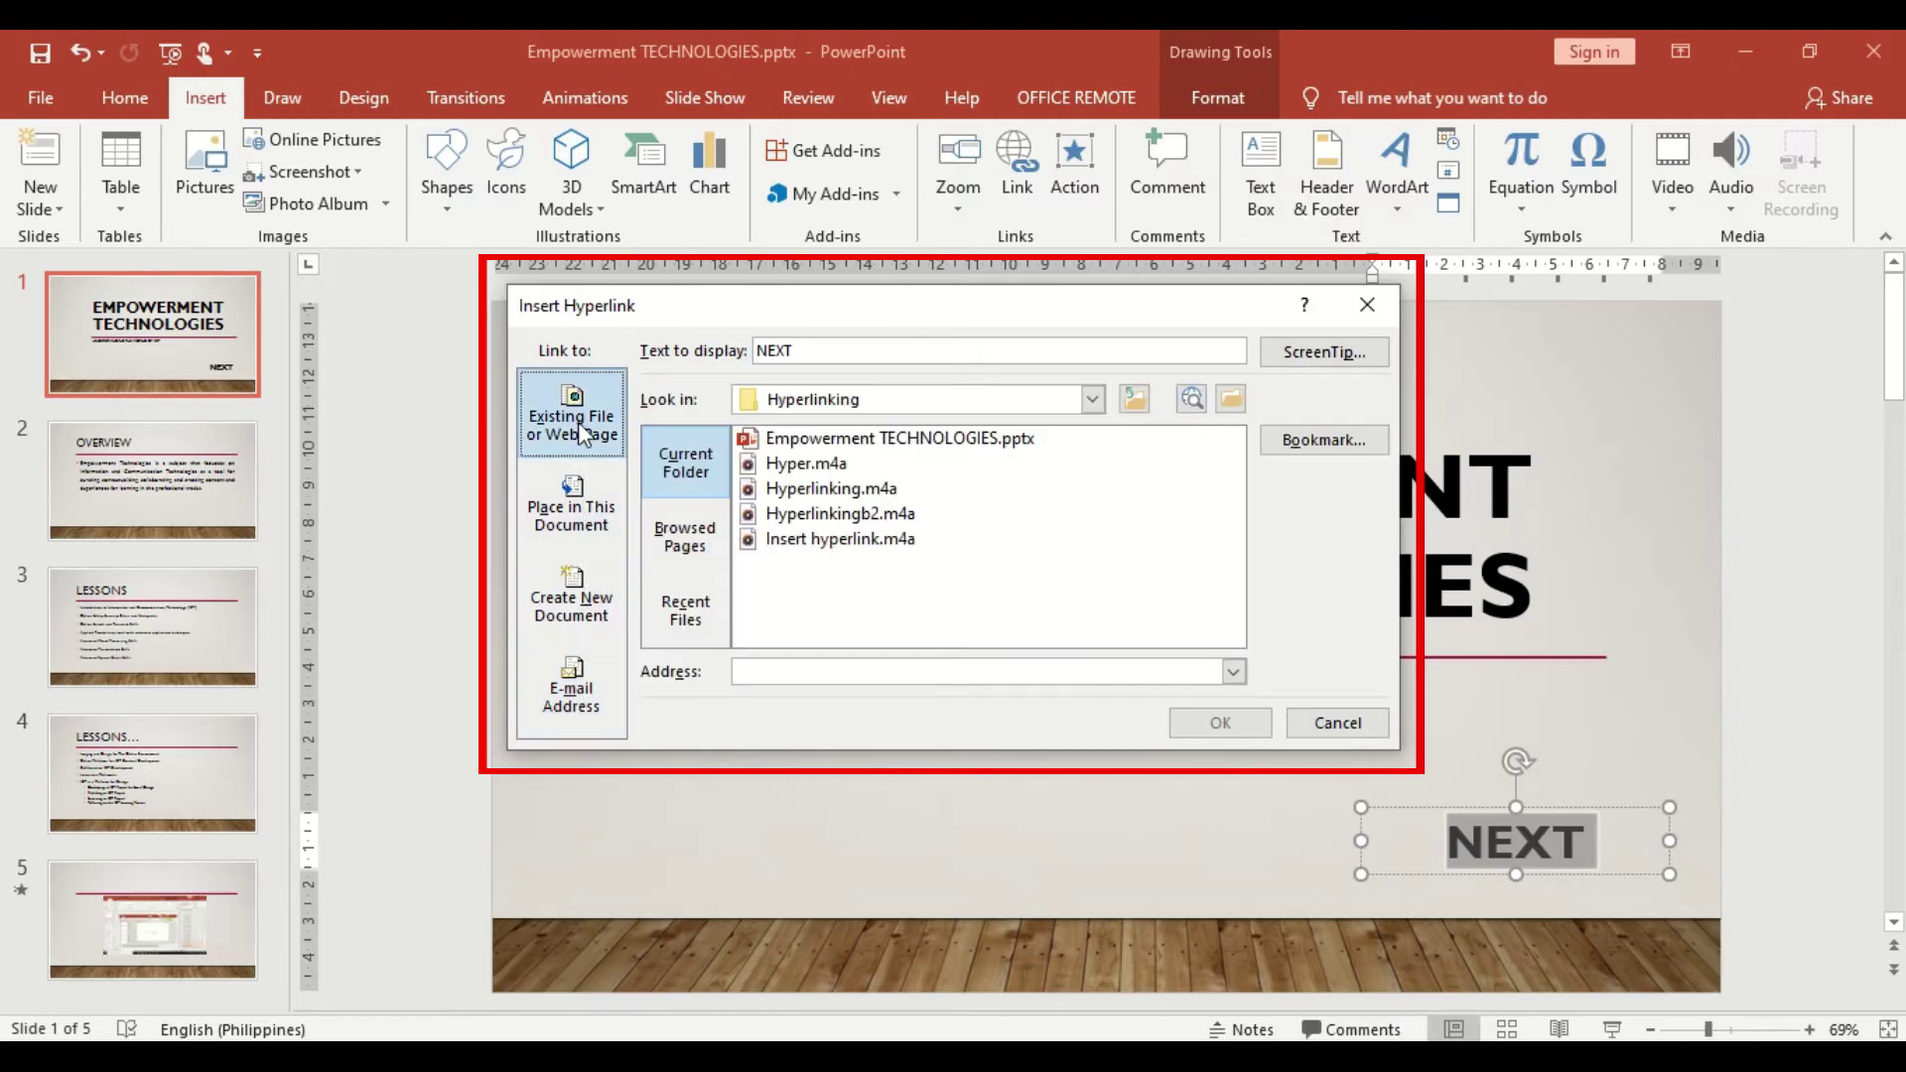
Link NEXT to the '2. OVERVIEW' slide in this document.
left_click(580, 537)
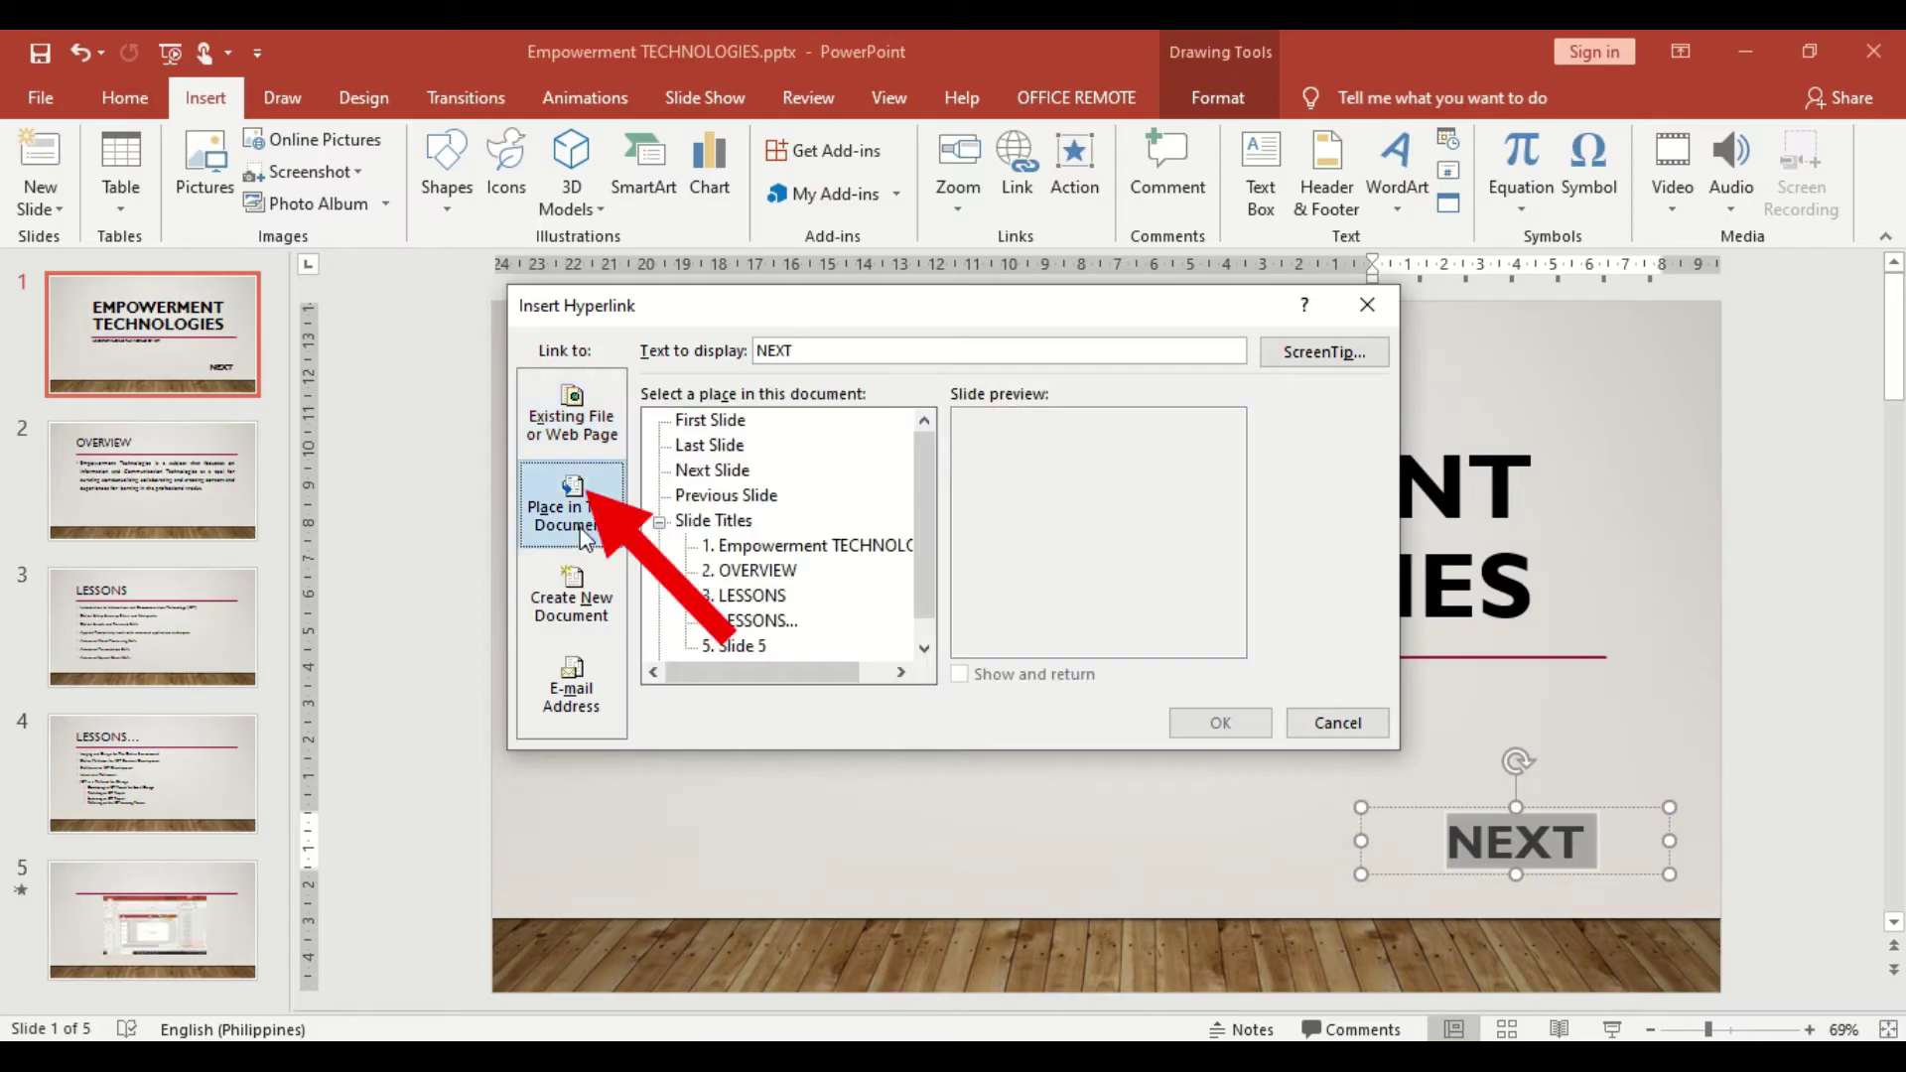
left_click(771, 576)
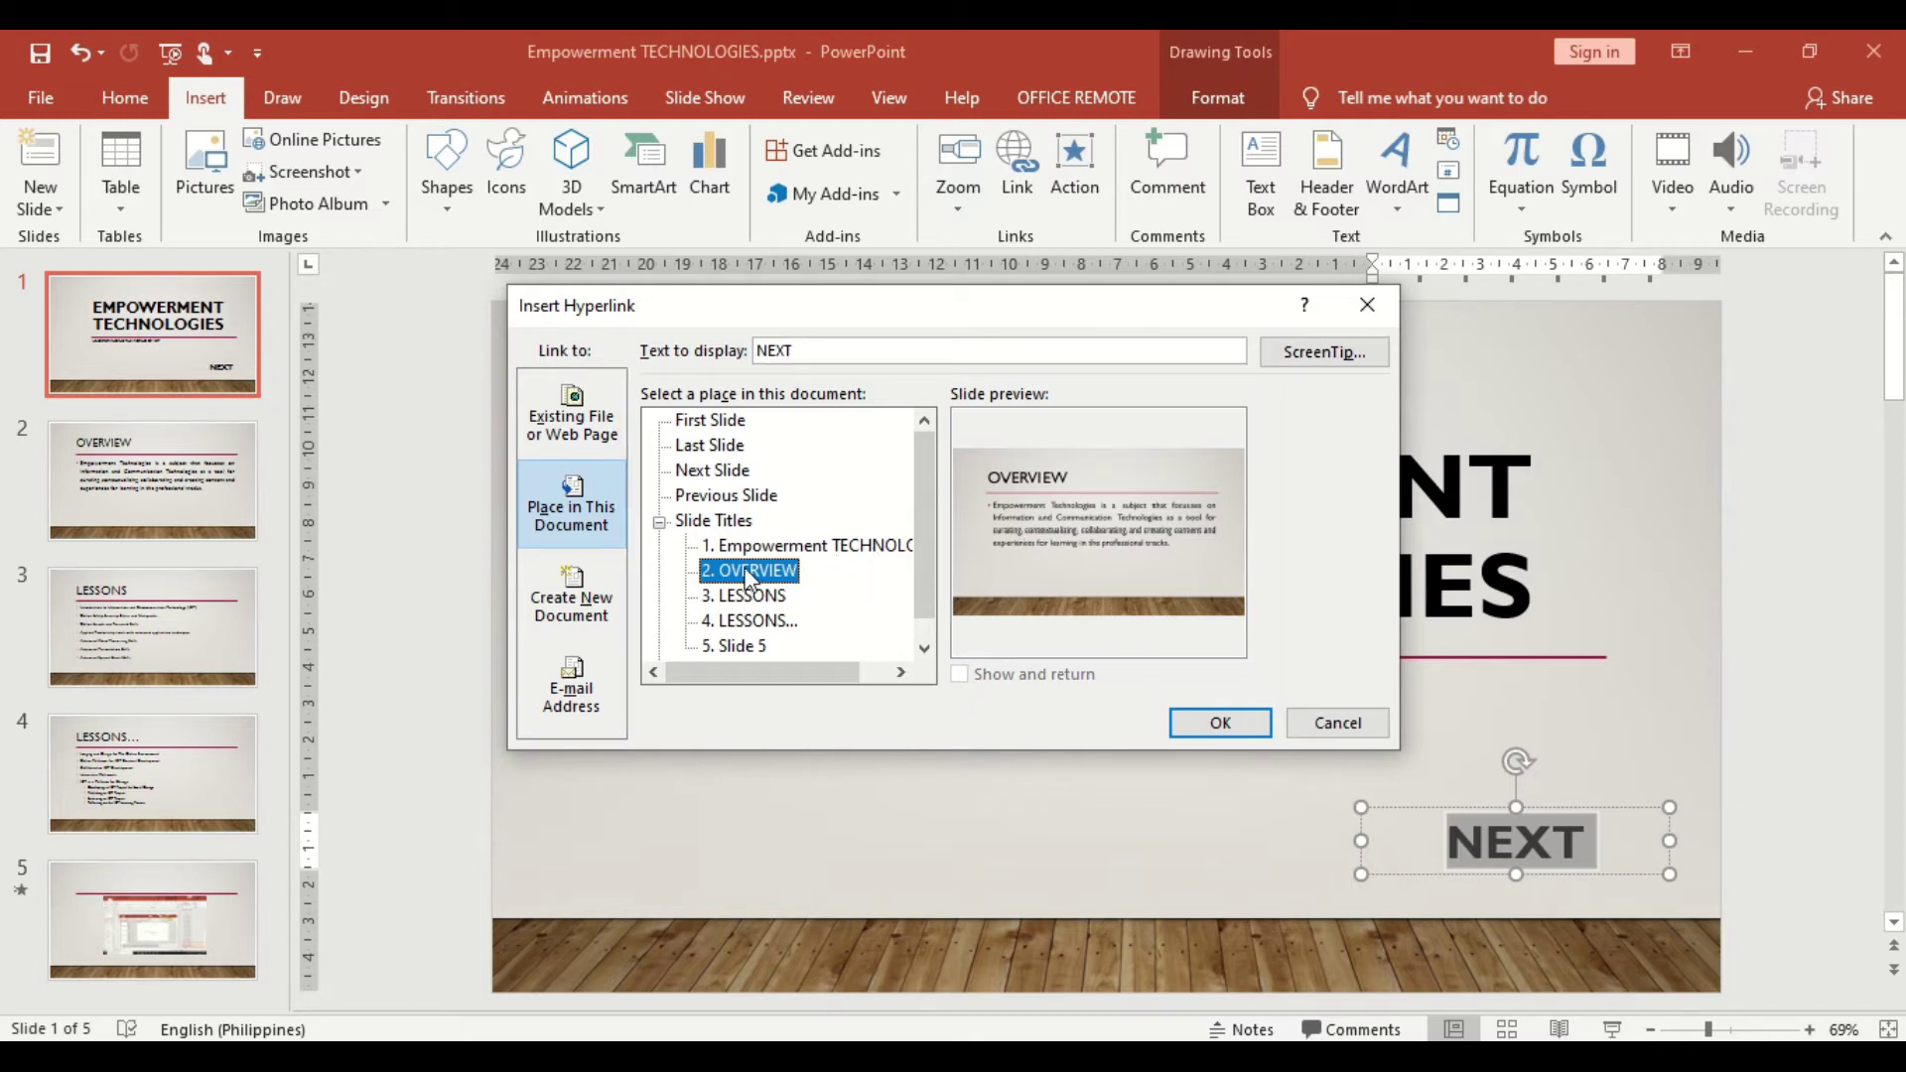
left_click(1221, 724)
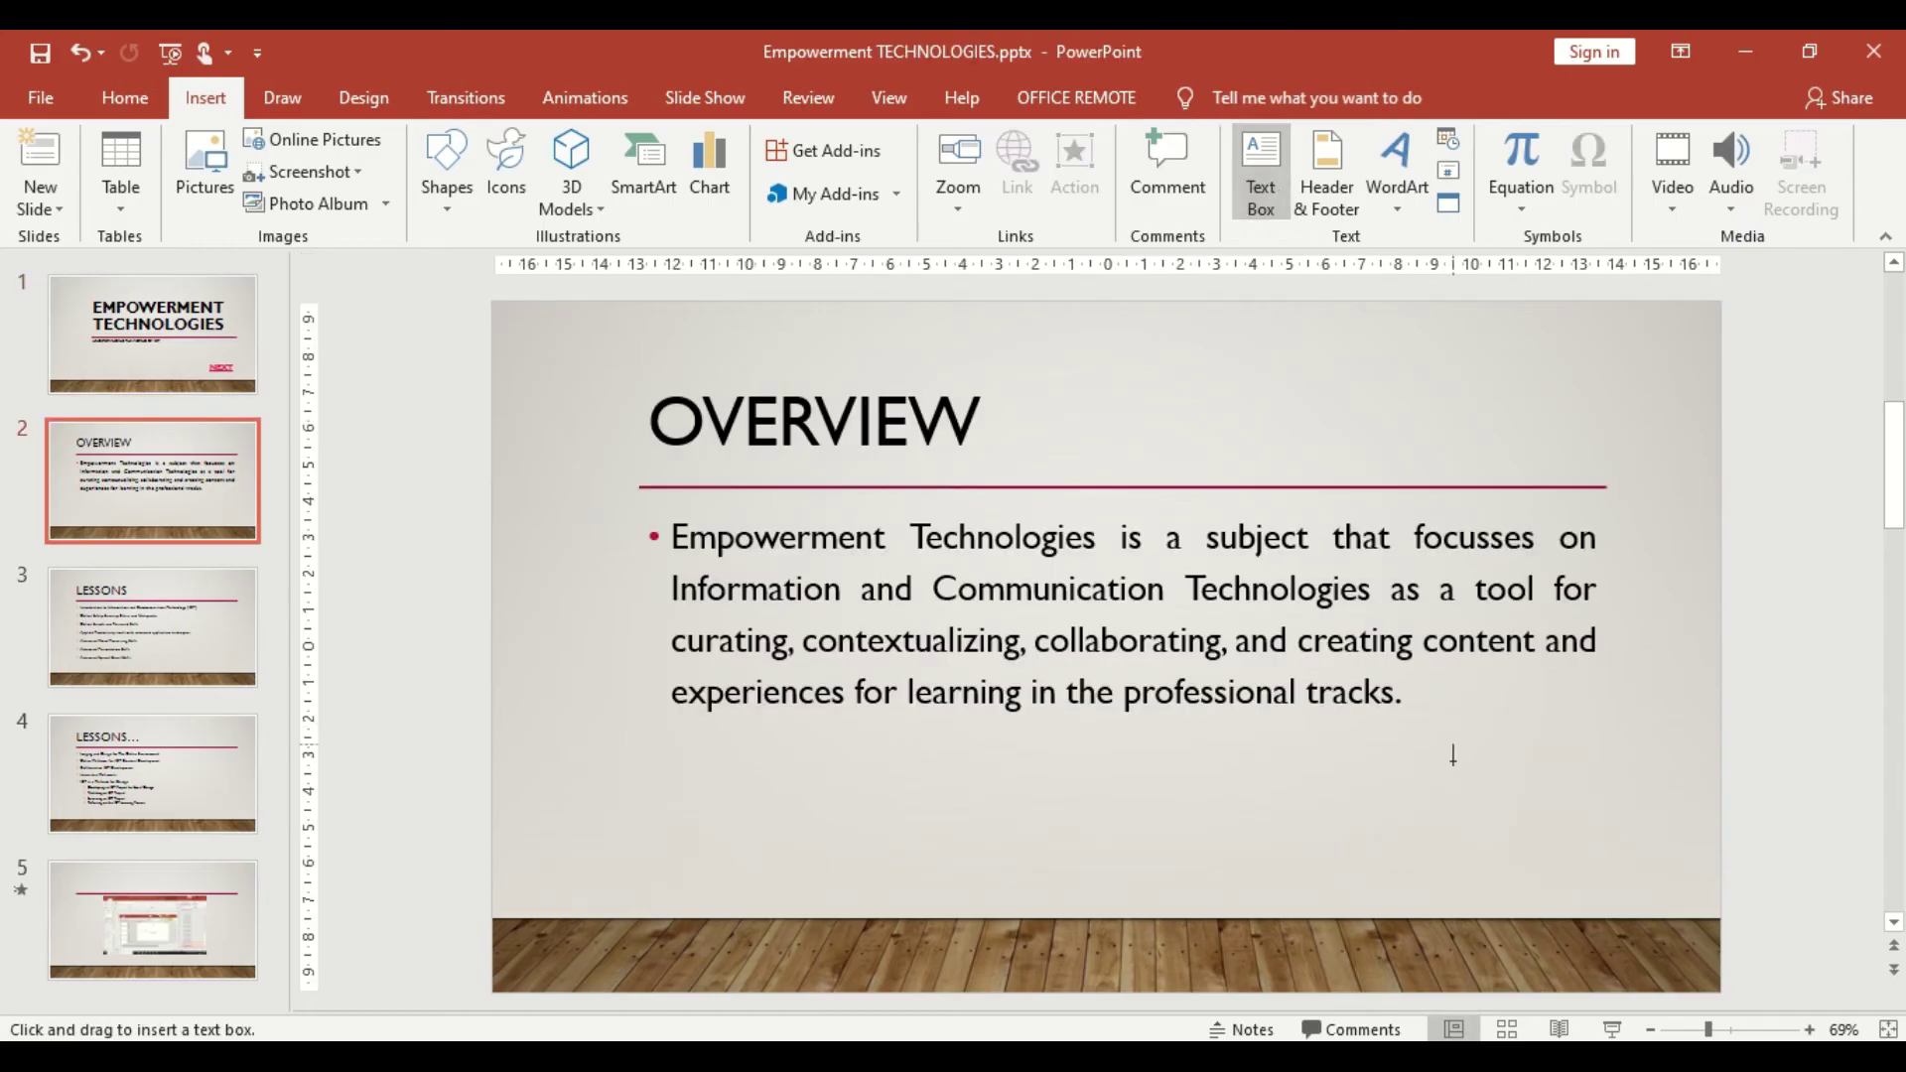
Add a 'BACK' text box at slide 2's lower right, 36 pt, centred and bold.
left_click_drag(1419, 832, 1645, 878)
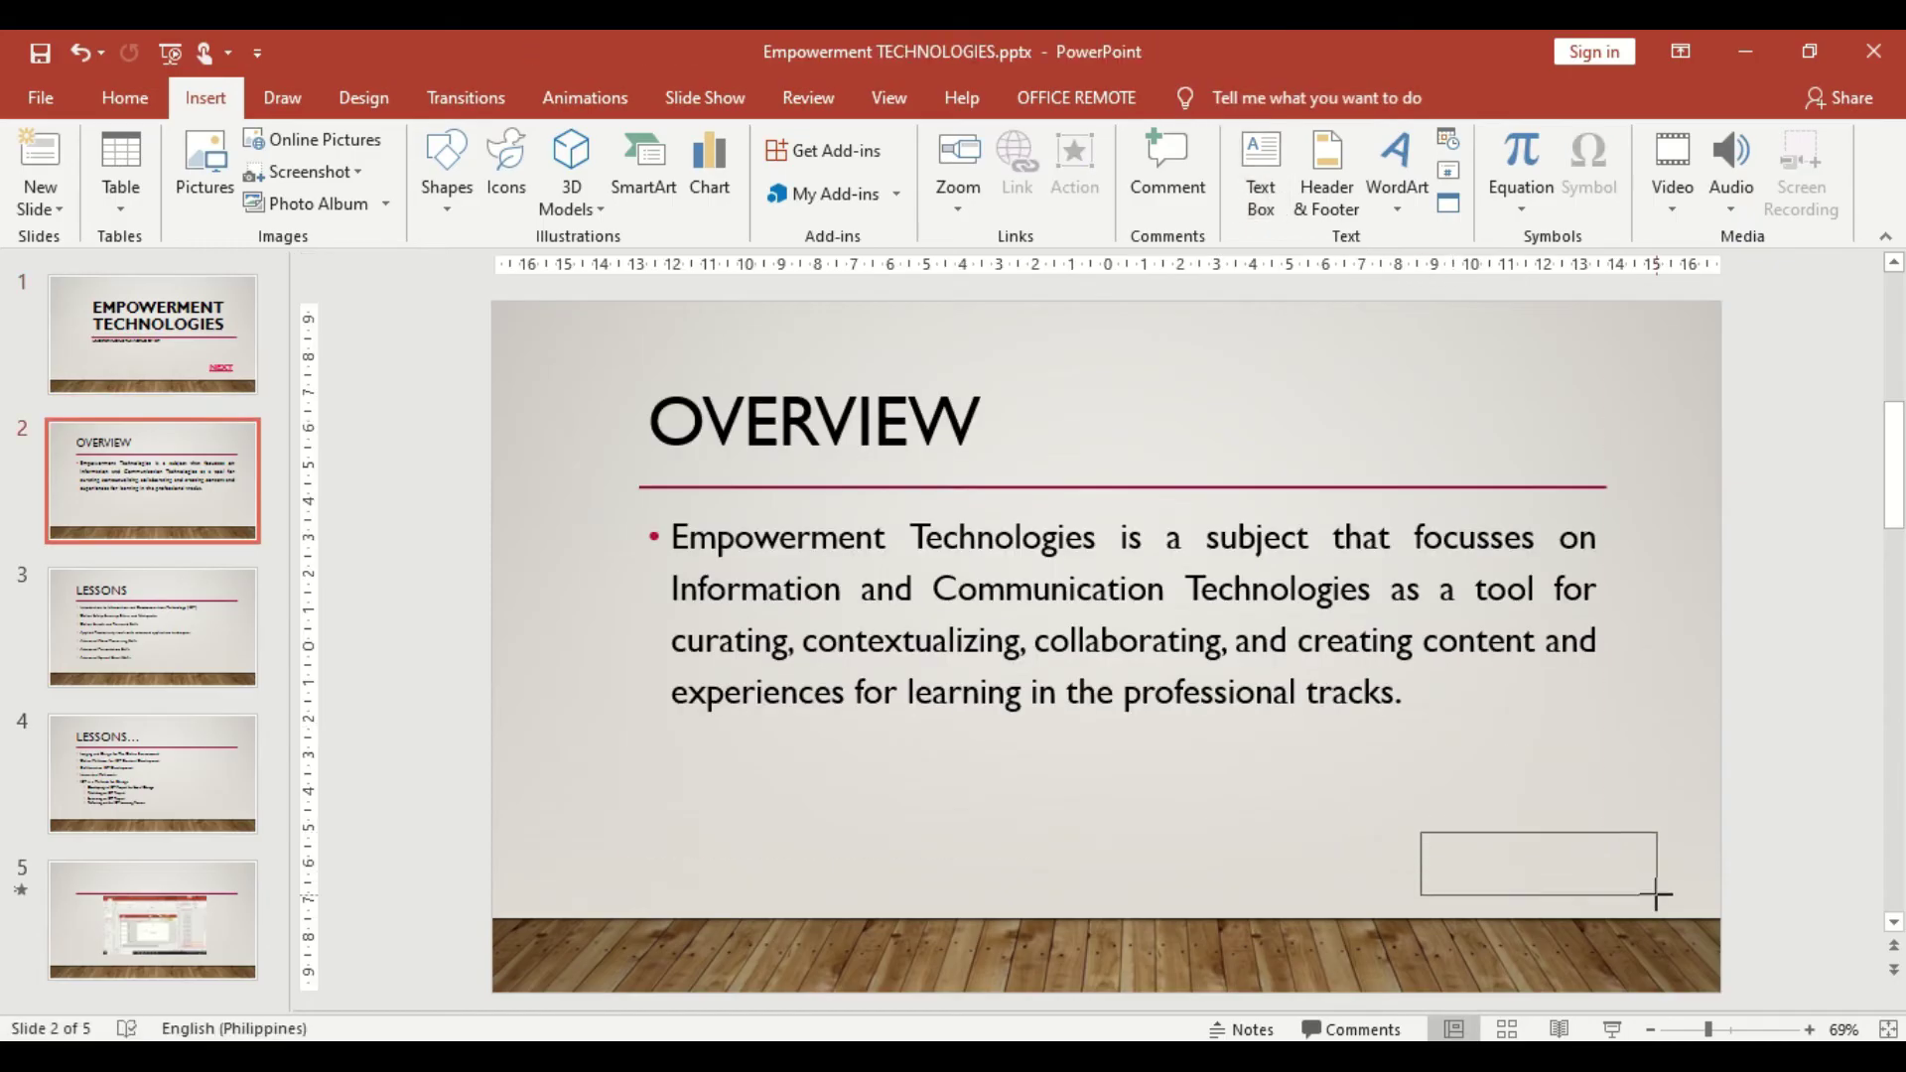
type("BACK")
key("ctrl+a")
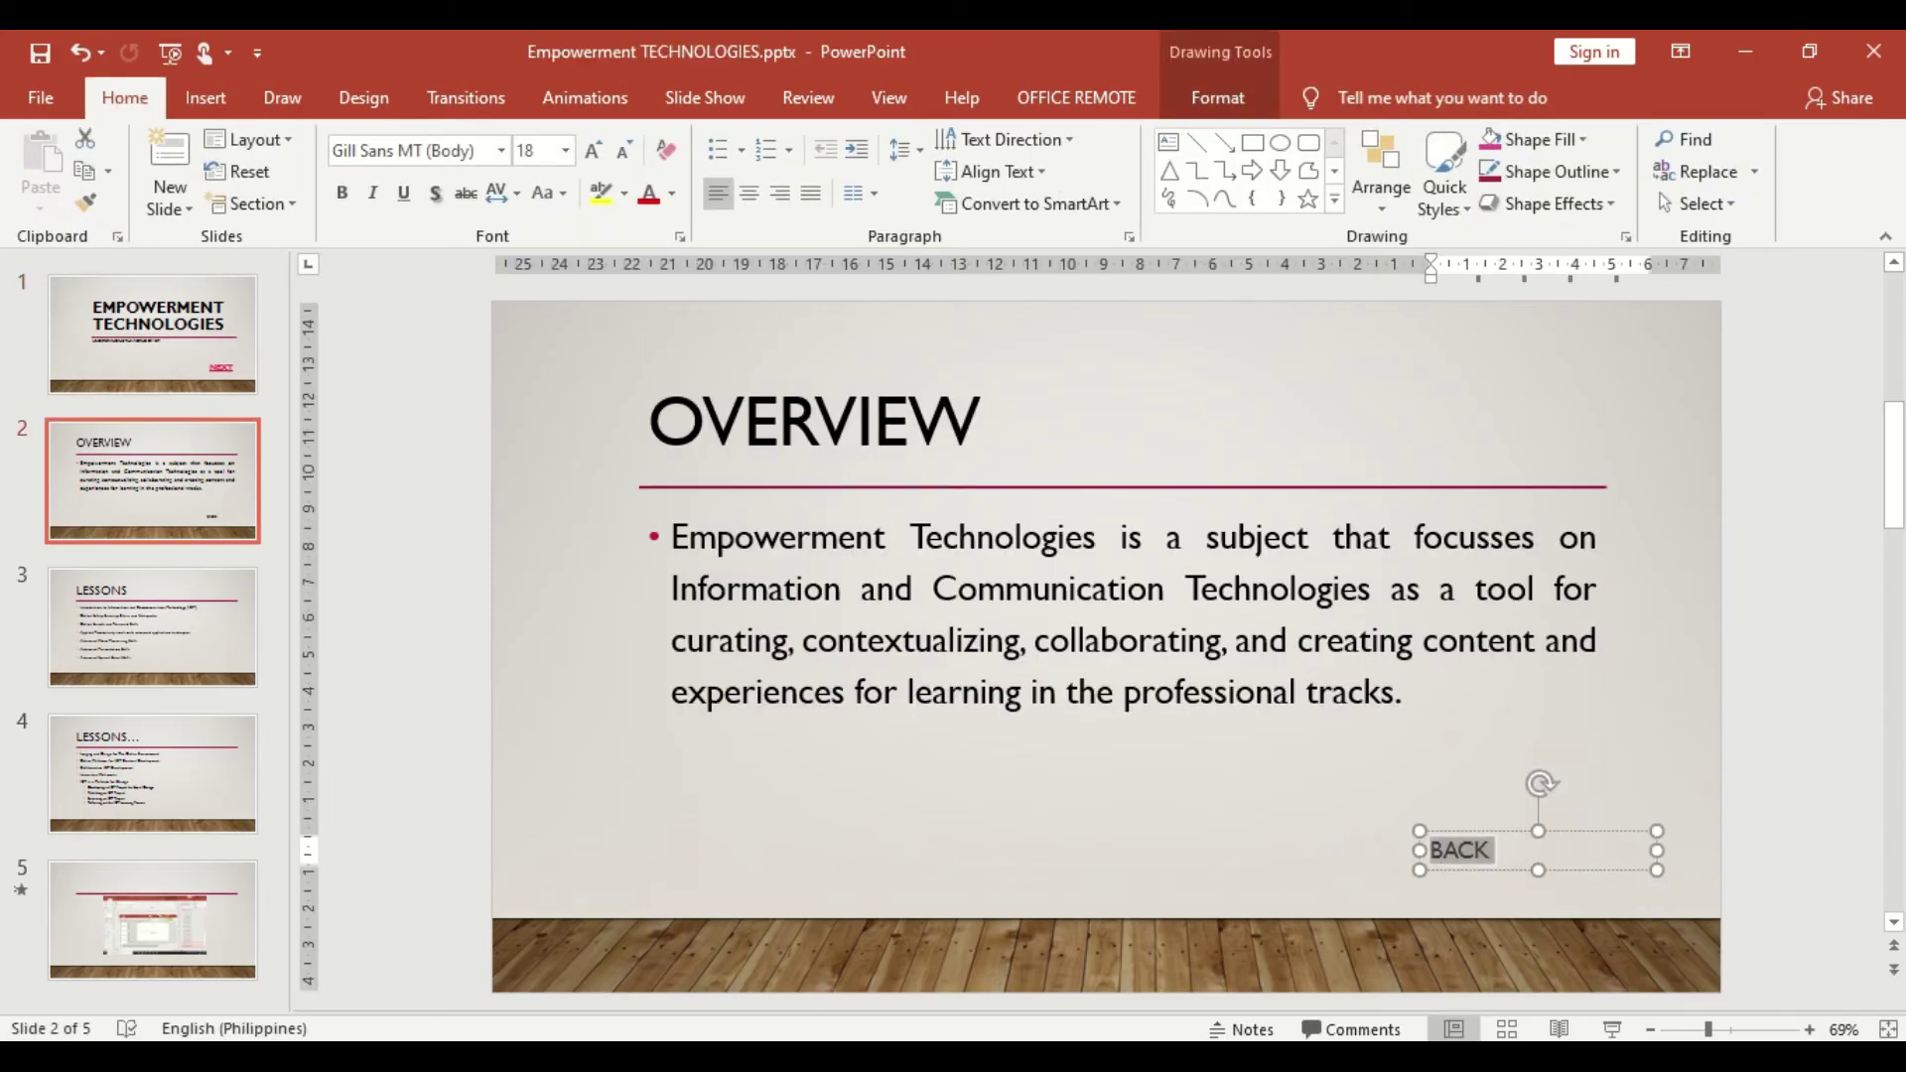
key("ctrl+shift+period")
key("ctrl+shift+period")
key("ctrl+shift+period")
key("ctrl+e")
key("ctrl+b")
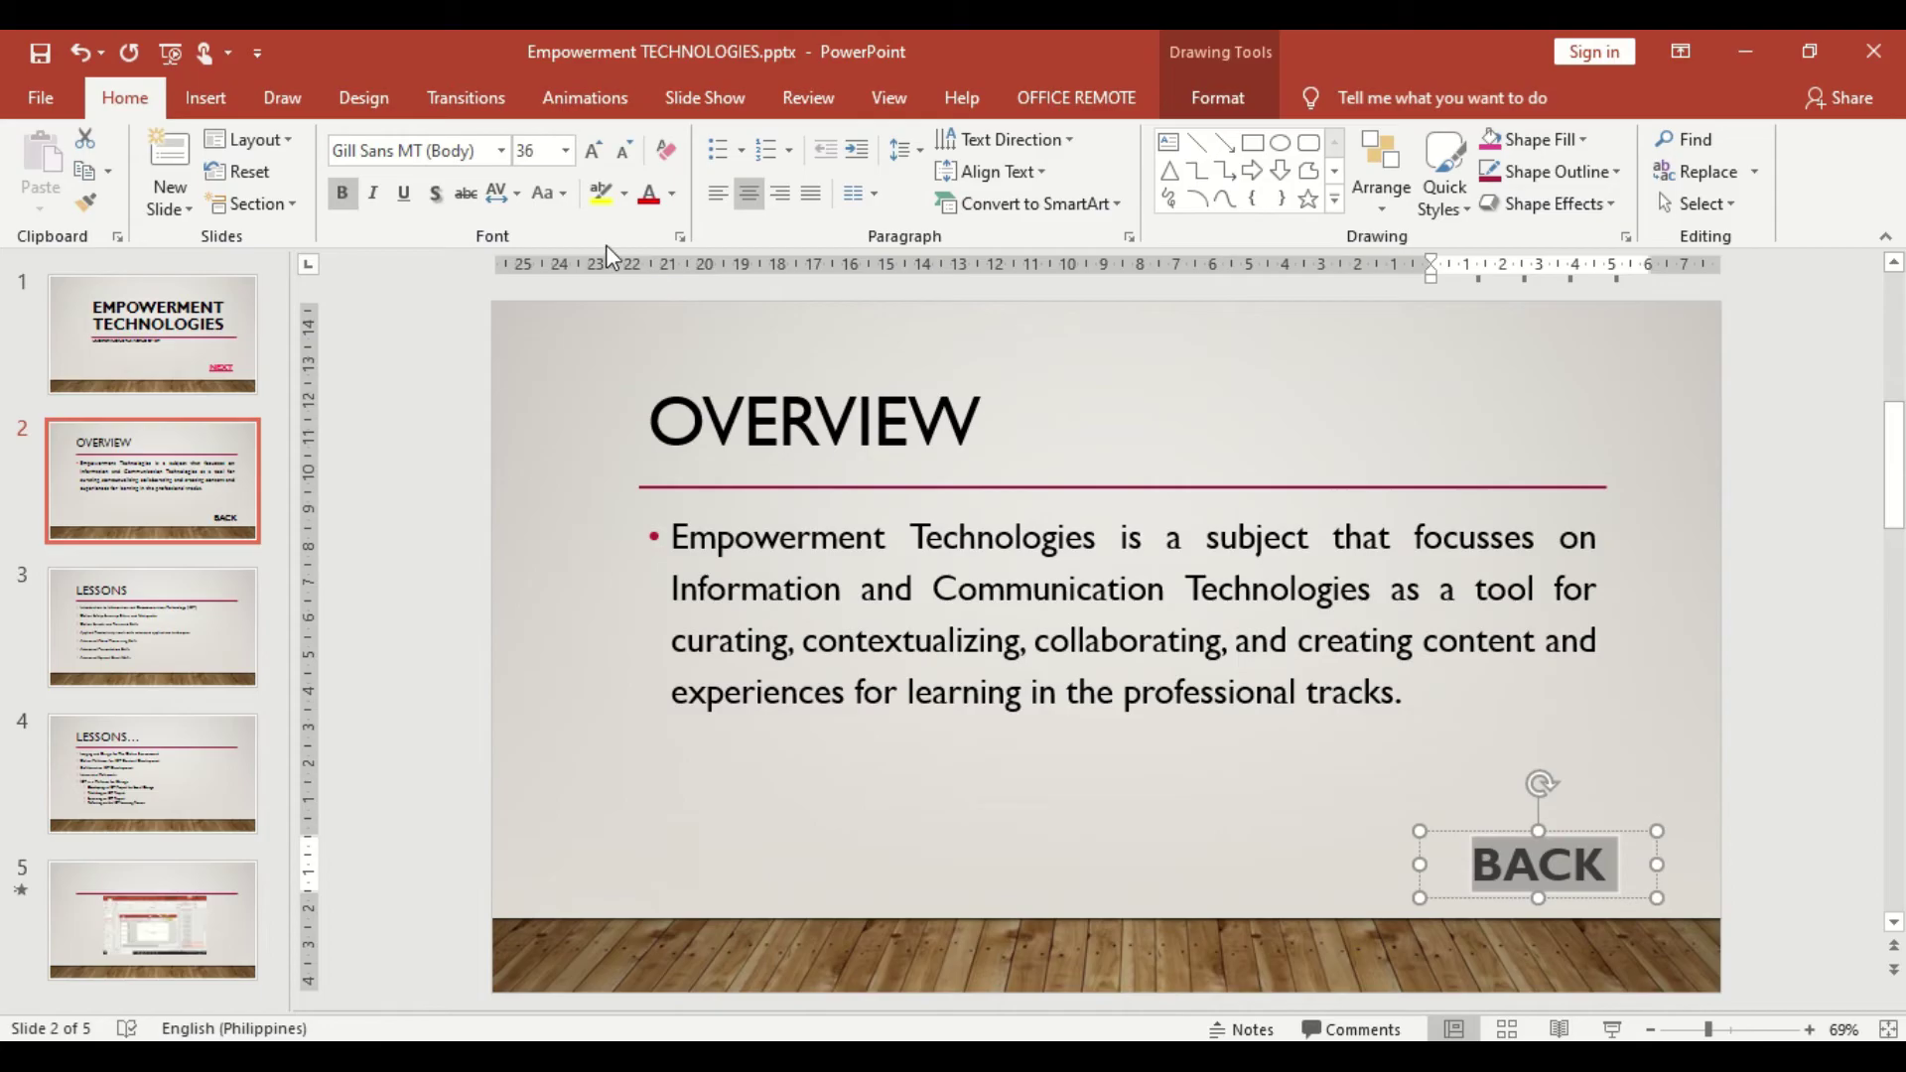
Link BACK to the title slide (slide 1).
left_click(207, 97)
left_click(1032, 182)
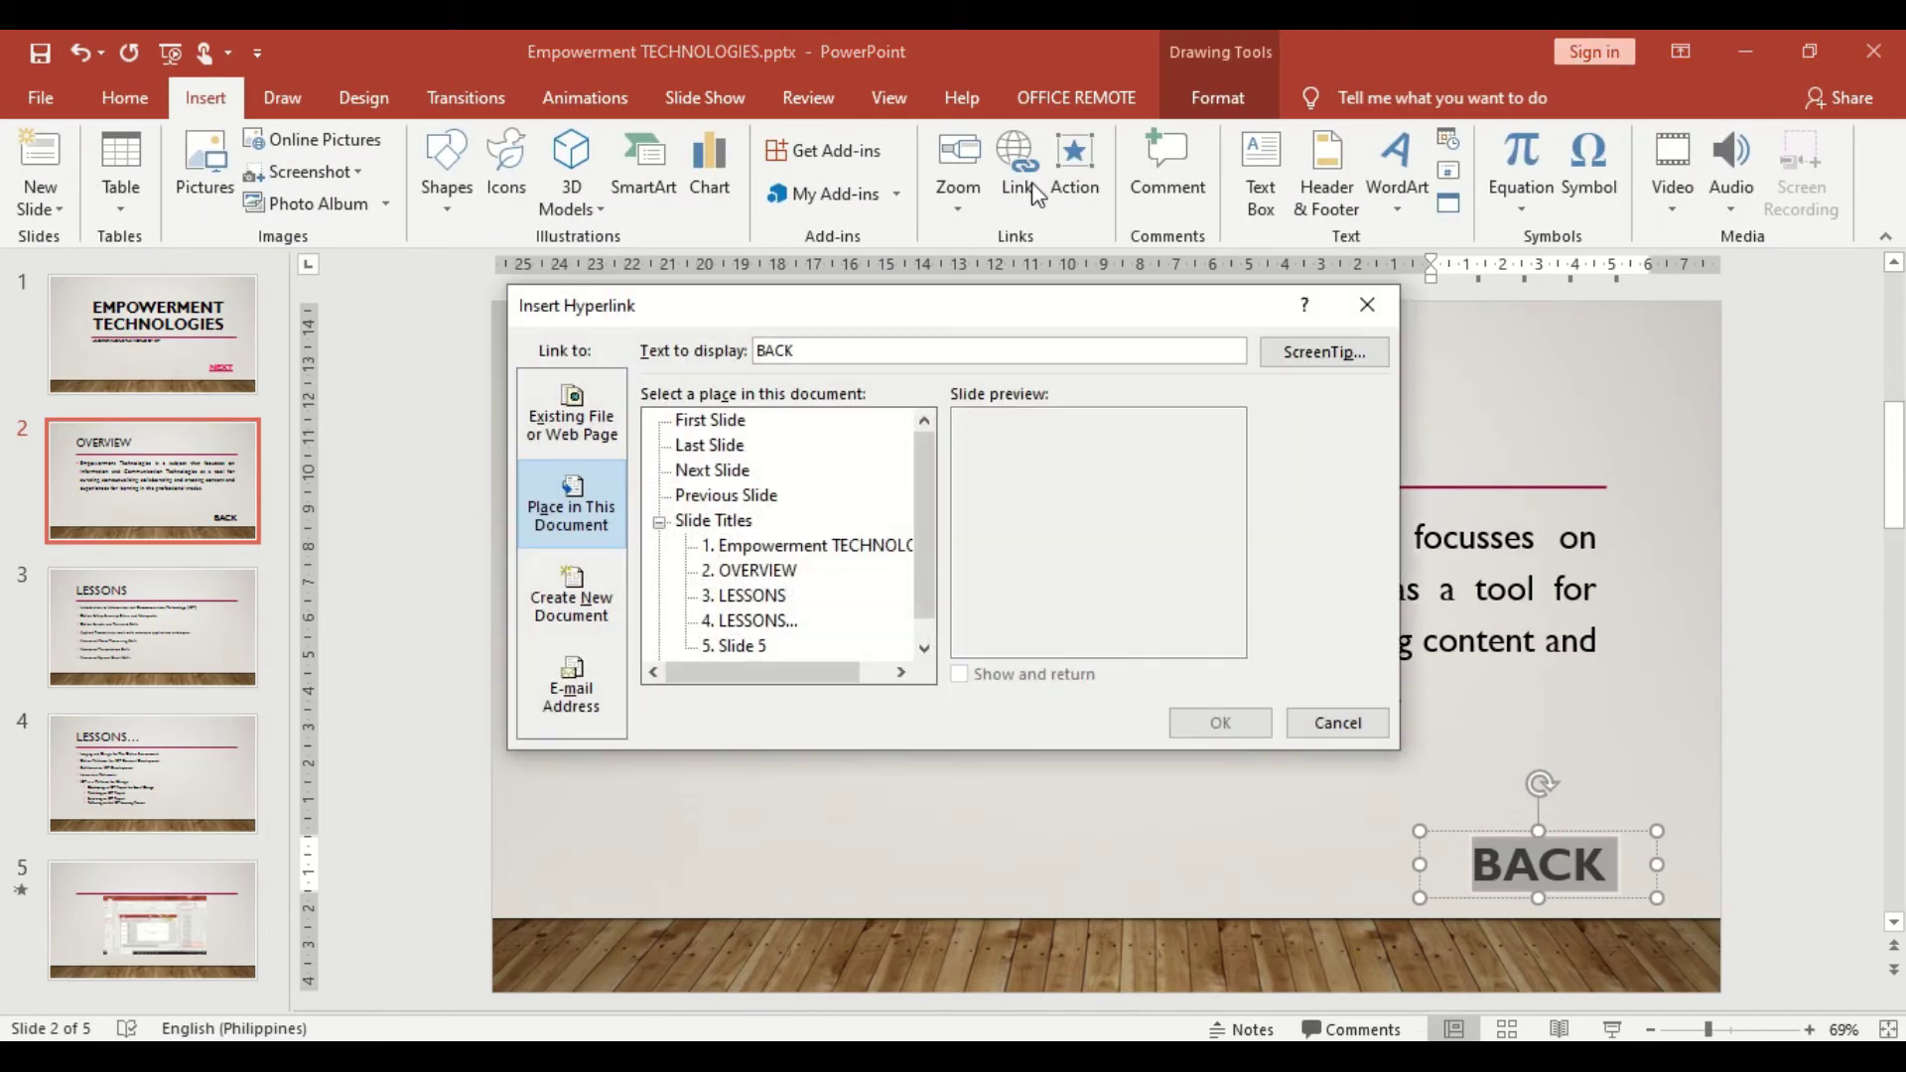
left_click(797, 546)
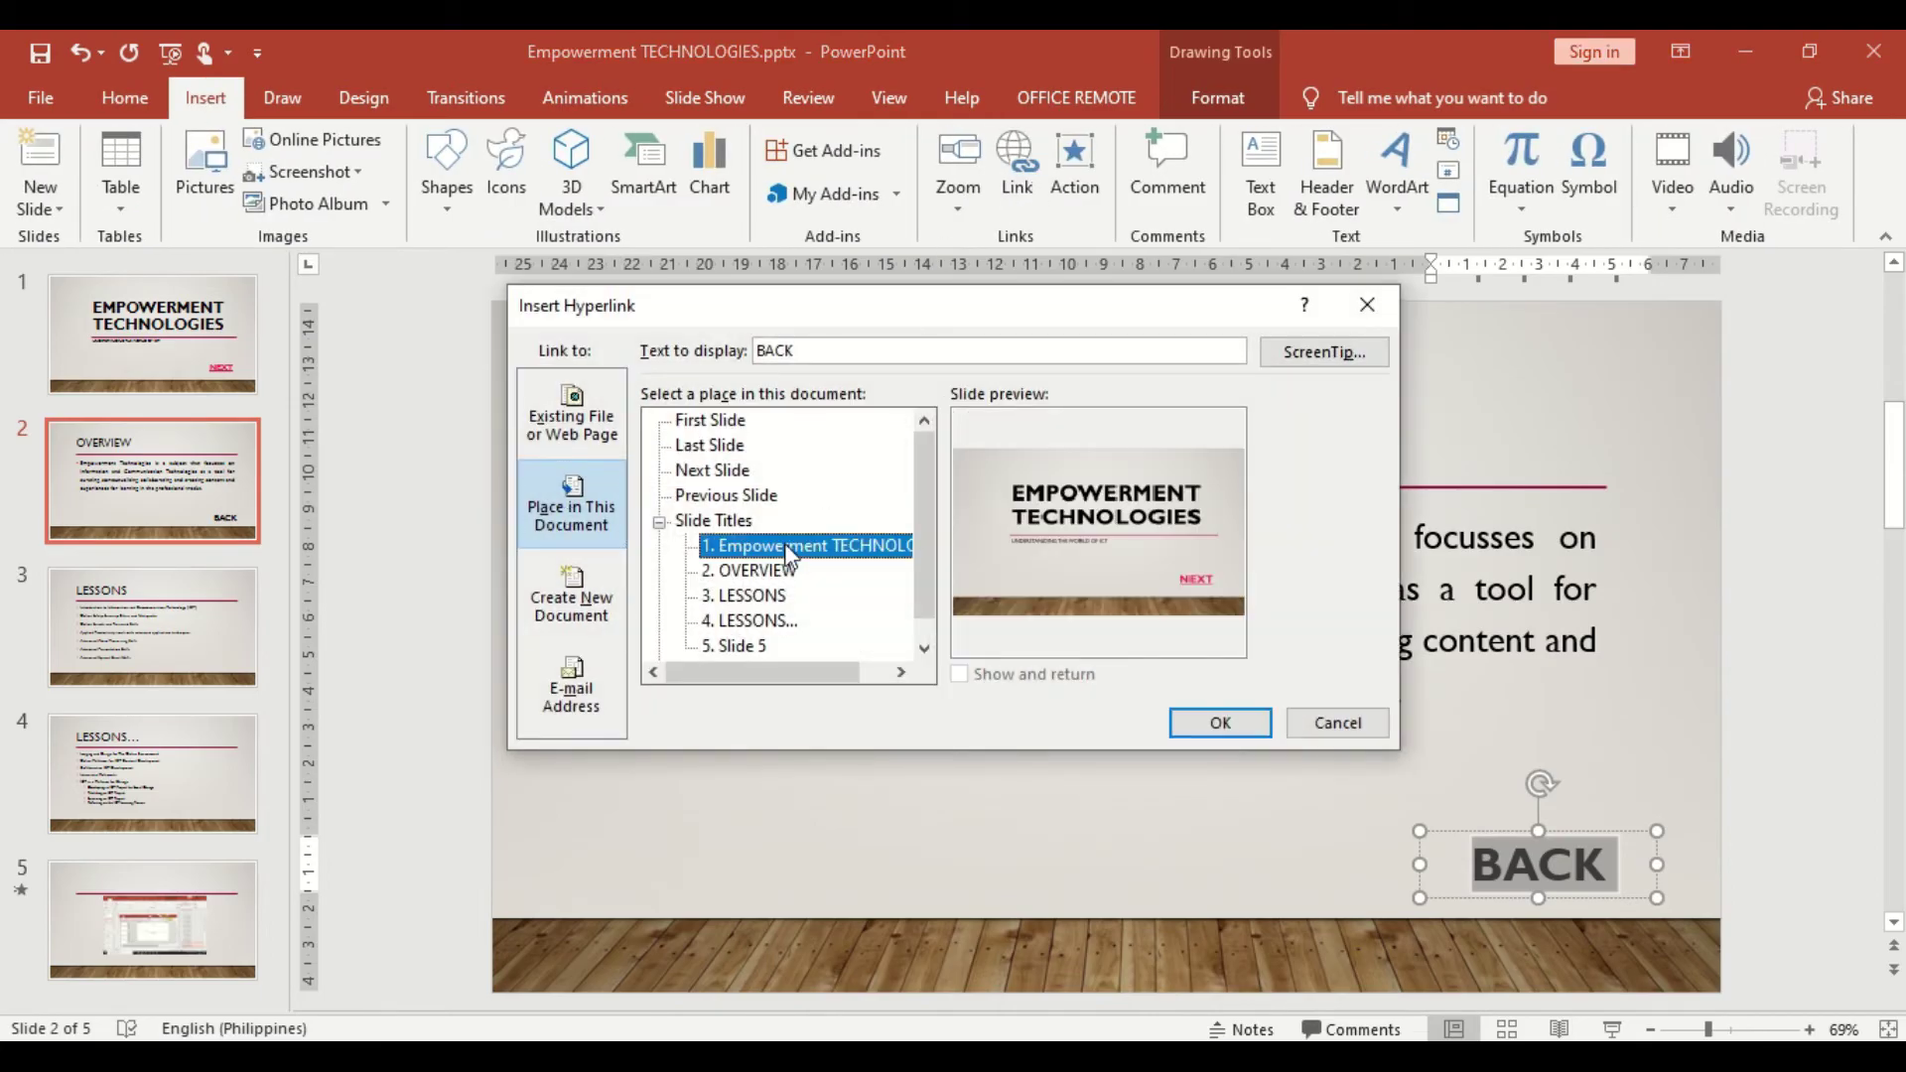
left_click(1220, 726)
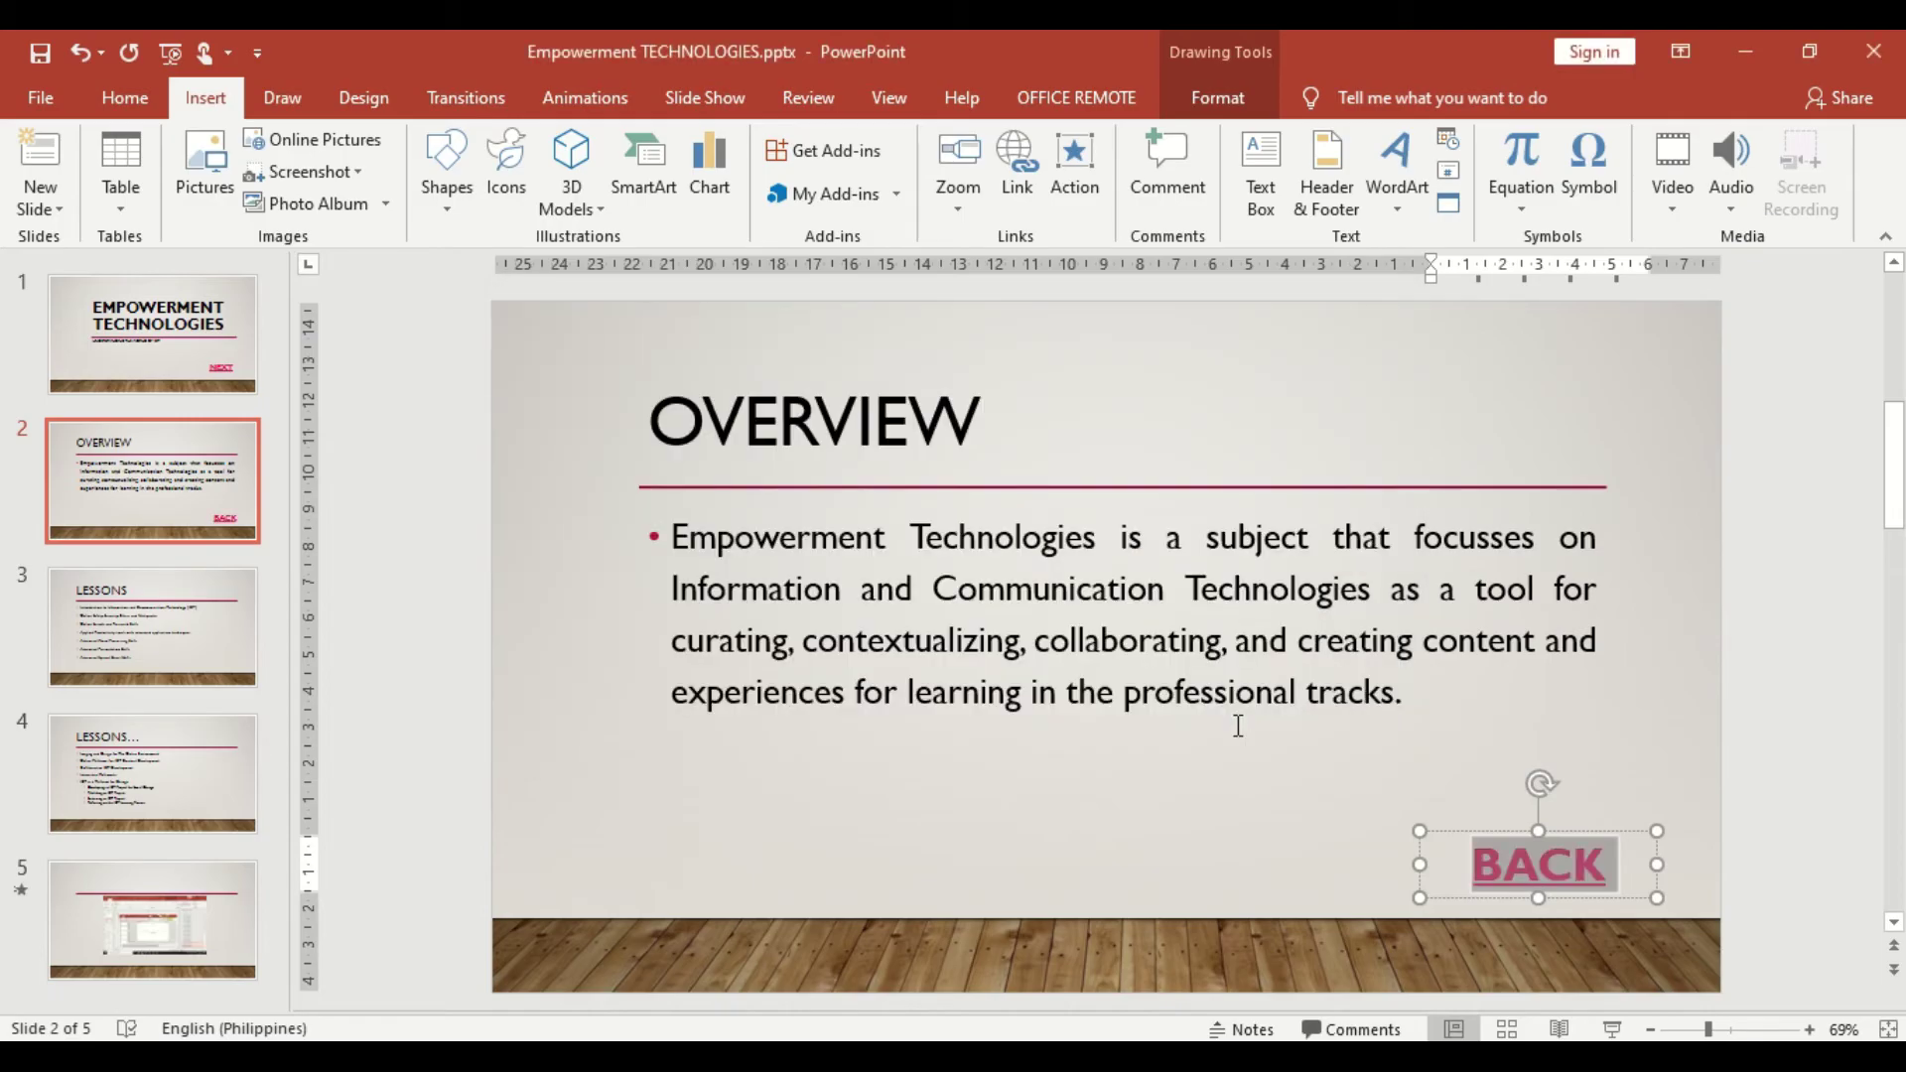
left_click(1692, 843)
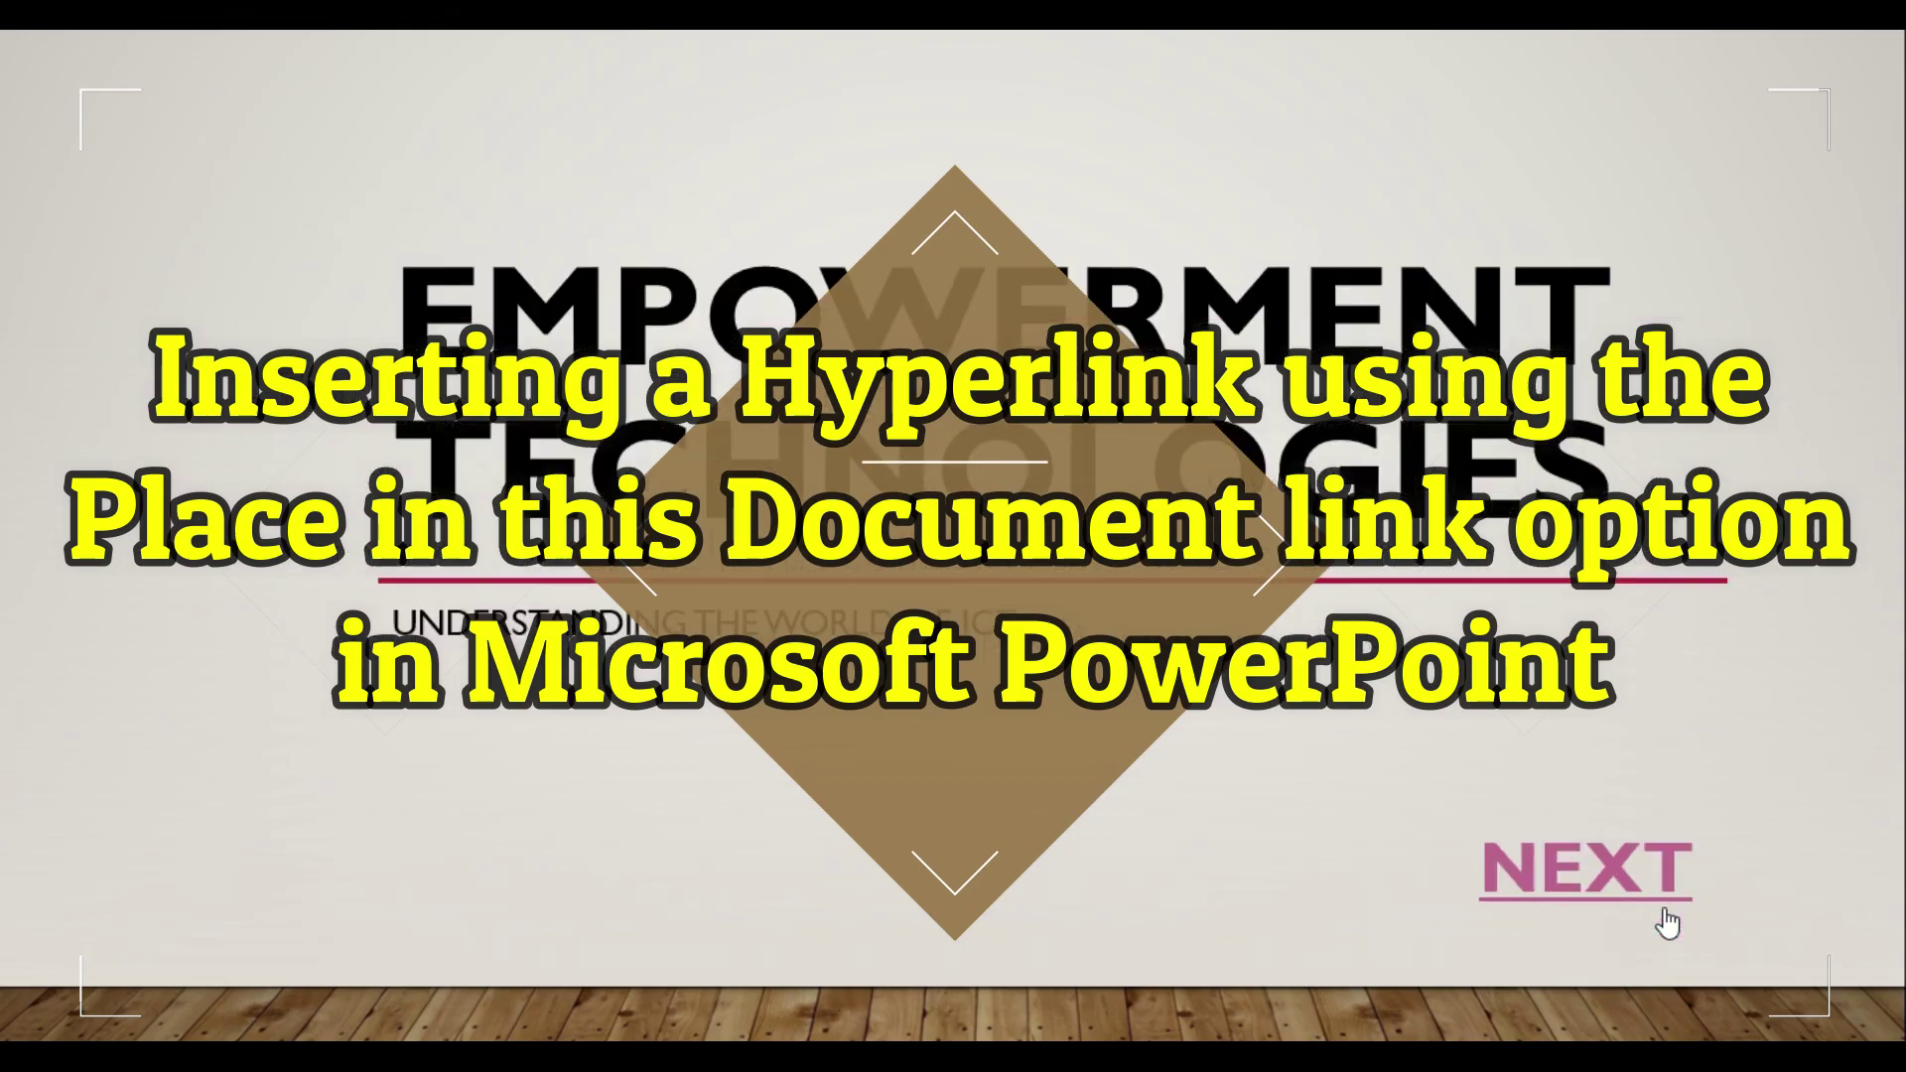
left_click(1623, 864)
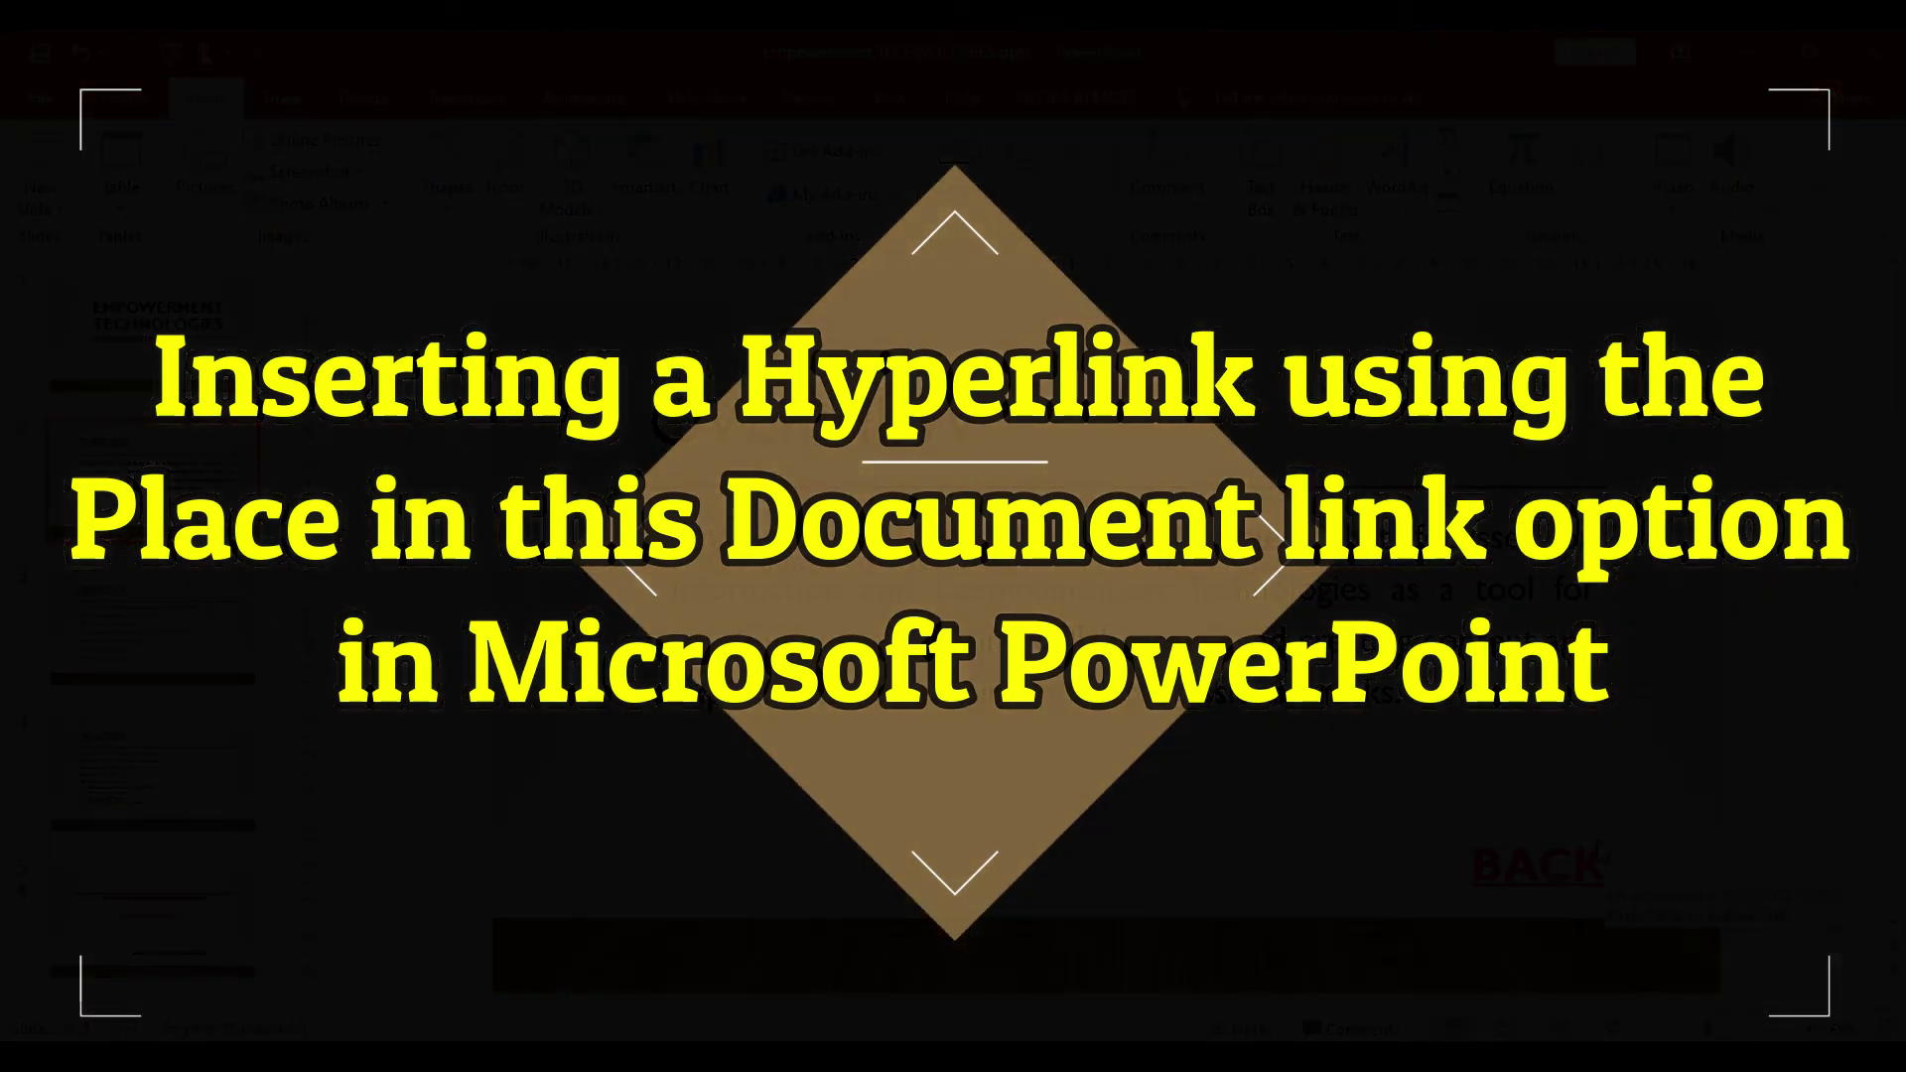